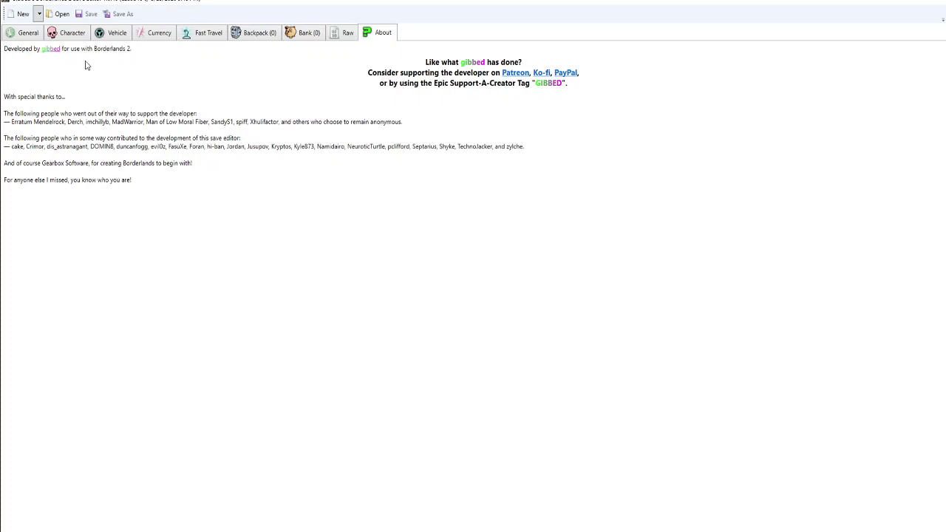
Load the existing save file and view the level-80 Salvador's character details.
left_click(59, 13)
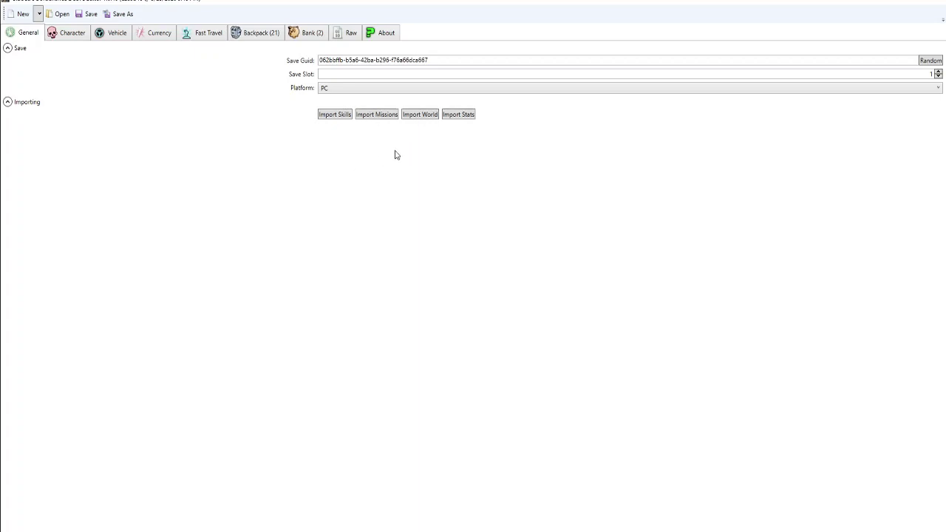
left_click(80, 37)
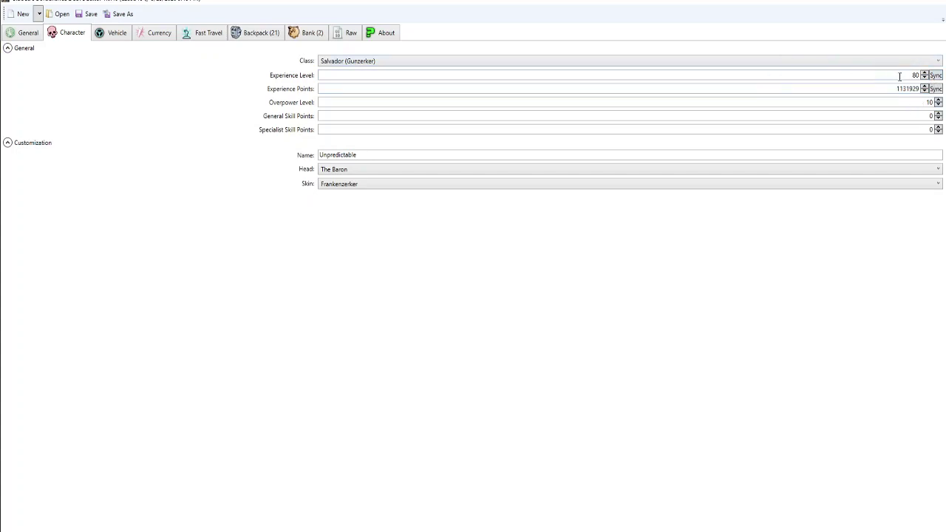
Retype the experience level as 80 after trying 20, then check the vehicle skins.
double_click(901, 74)
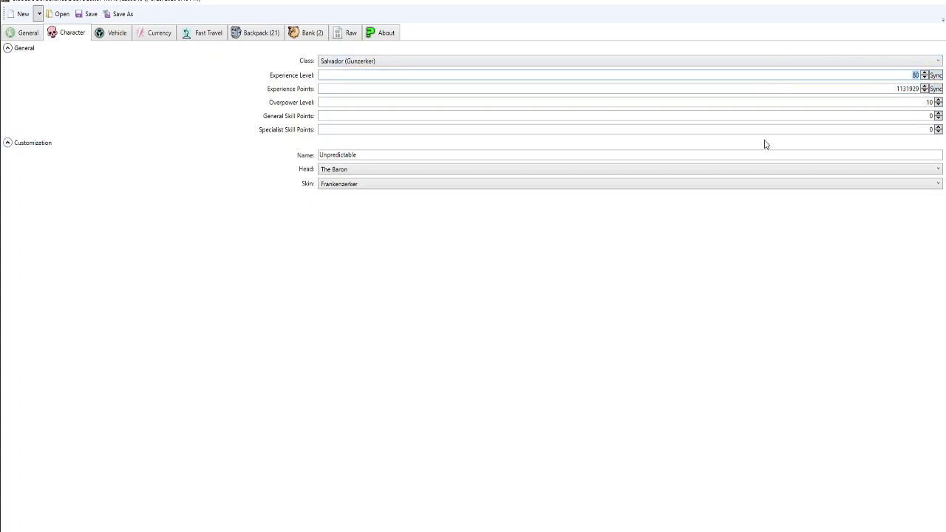
type("20")
key("BackSpace")
key("BackSpace")
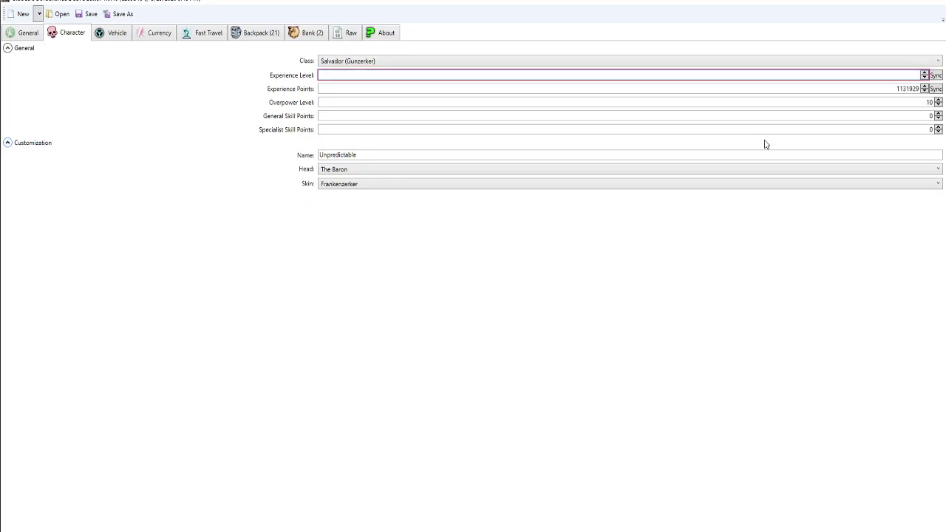
type("80")
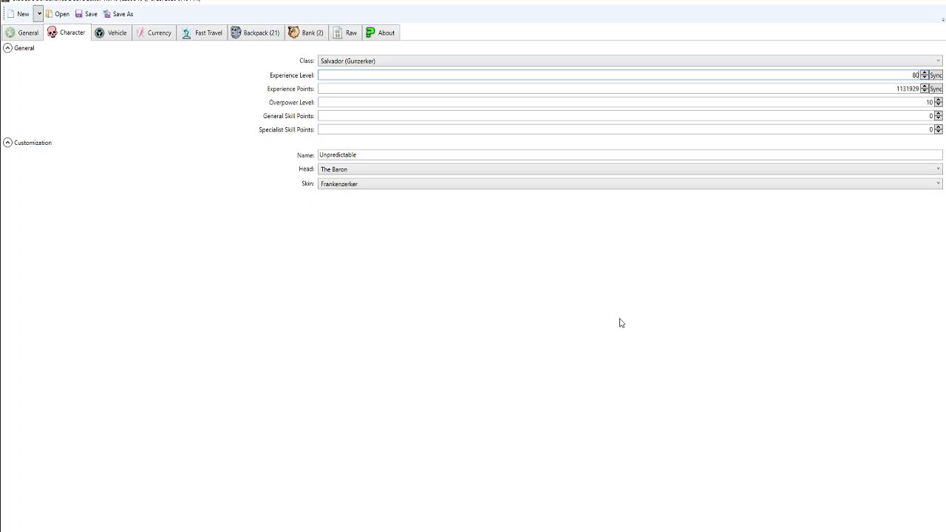
left_click(116, 41)
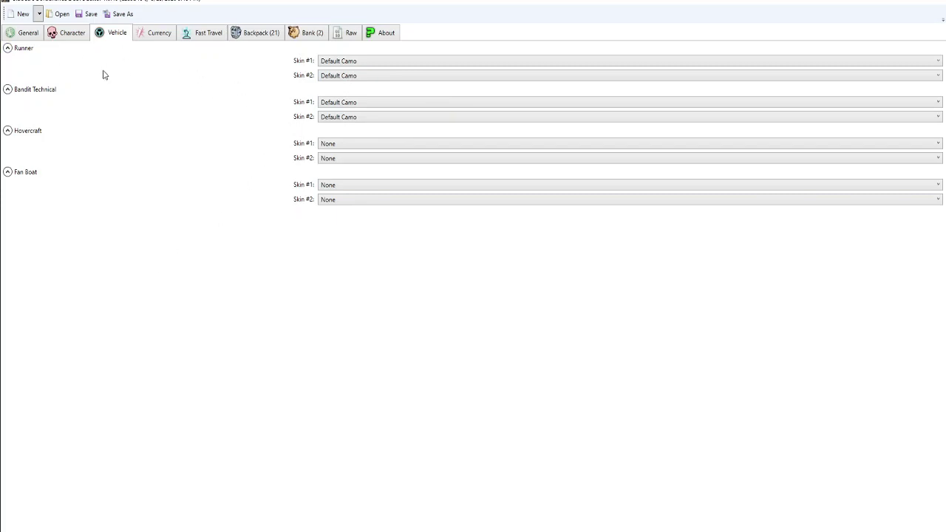
Check the Character, Vehicle and Currency tabs, then view the visited Fast Travel teleporters.
left_click(76, 35)
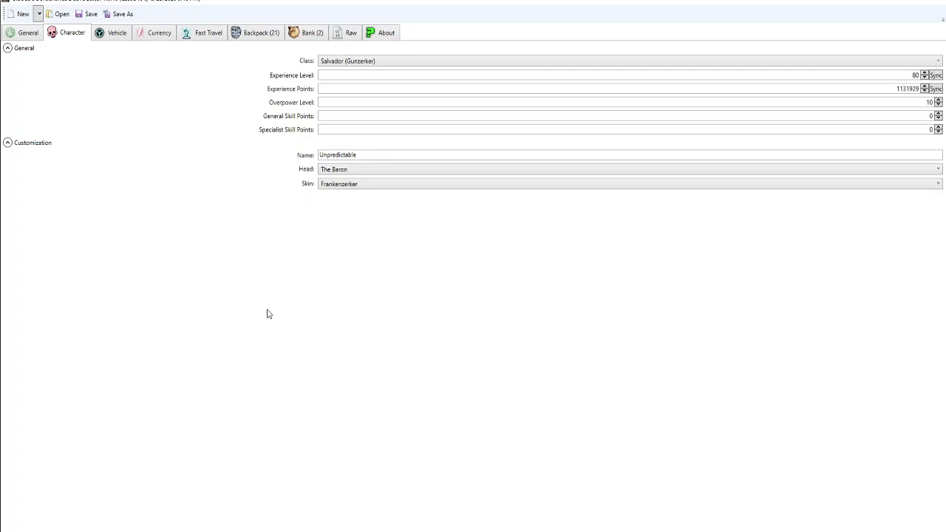
left_click(118, 40)
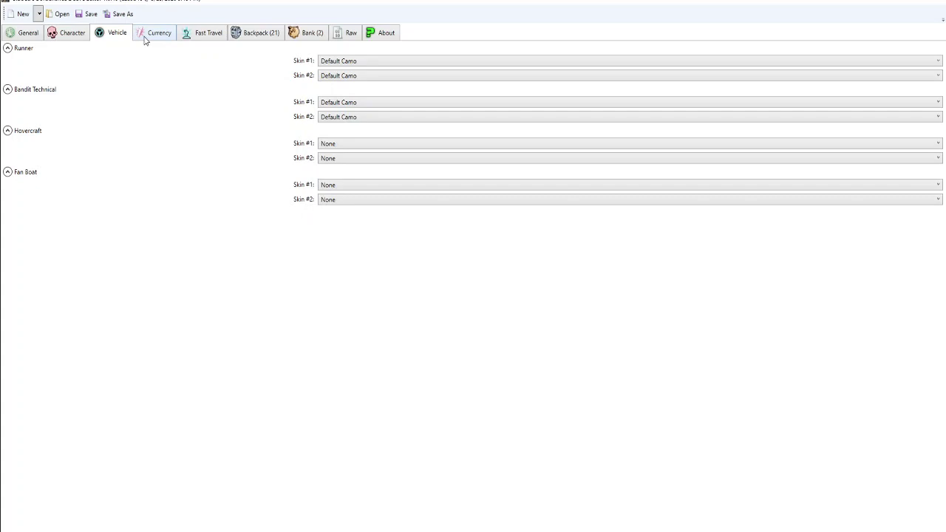
left_click(146, 38)
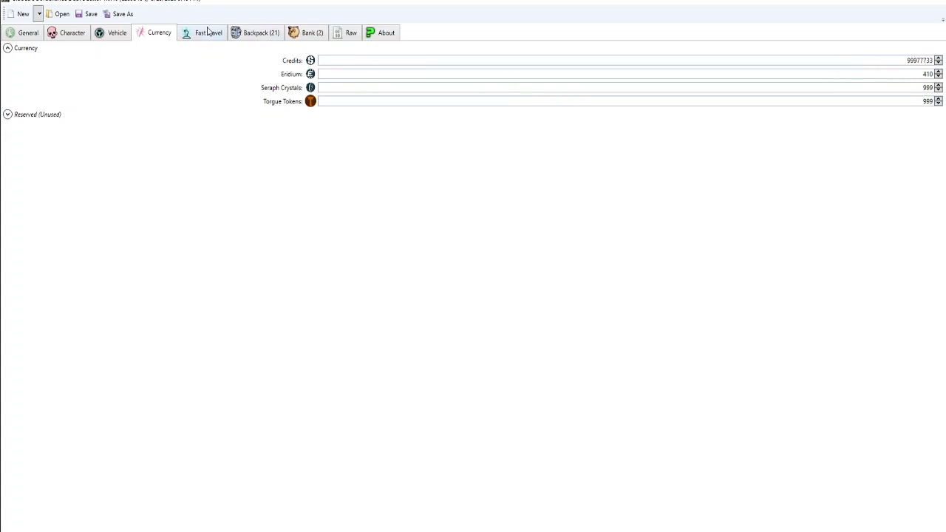
left_click(209, 34)
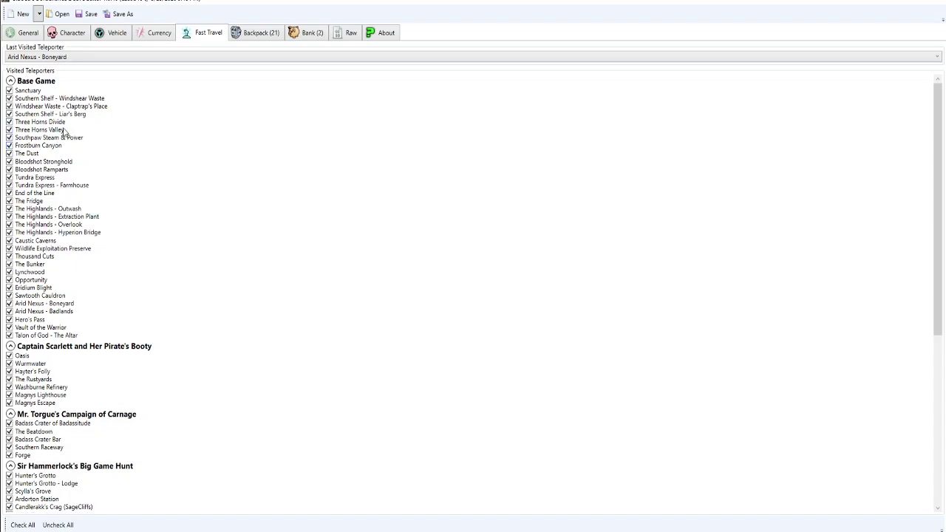
Scroll through the whole teleporter checklist, then view the backpack's 21 items.
scroll(111, 187, "down", 7)
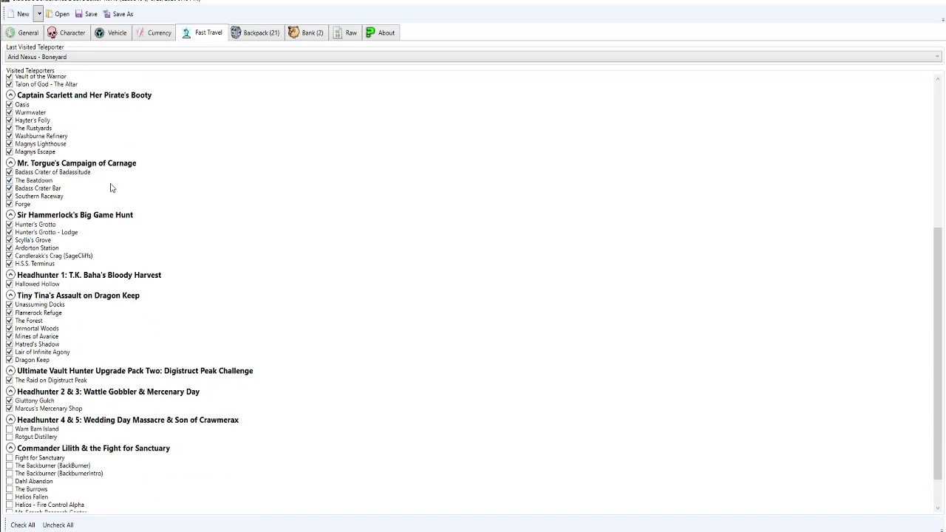
scroll(111, 187, "down", 2)
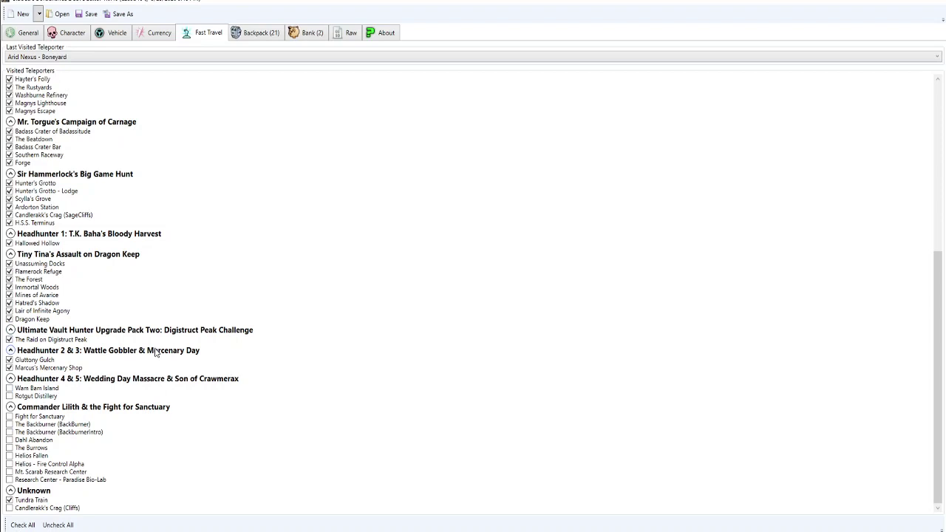
left_click(240, 39)
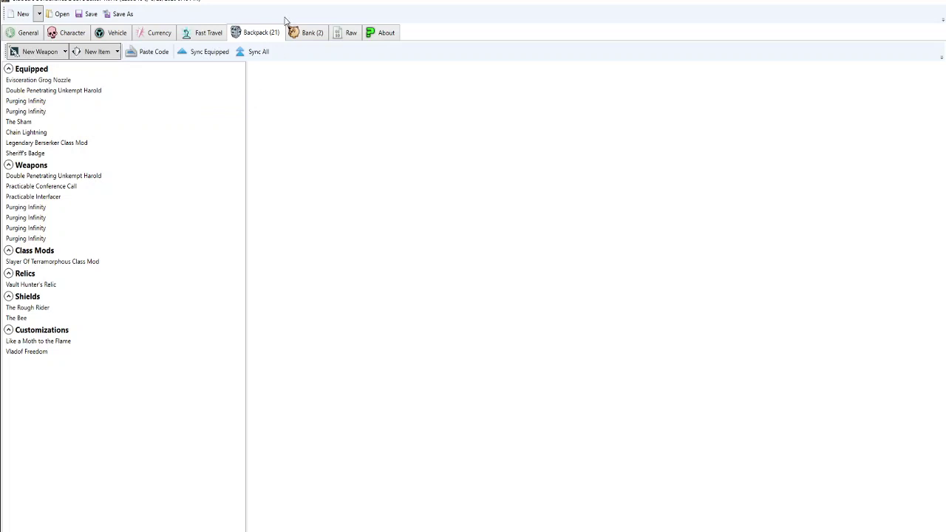
Check the bank weapons and several raw save properties, then return to the backpack list.
left_click(301, 33)
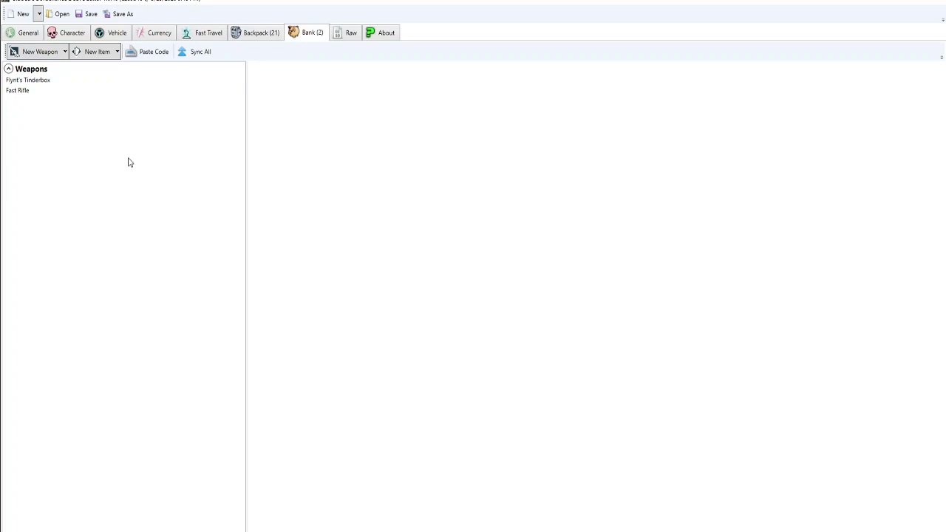
left_click(350, 34)
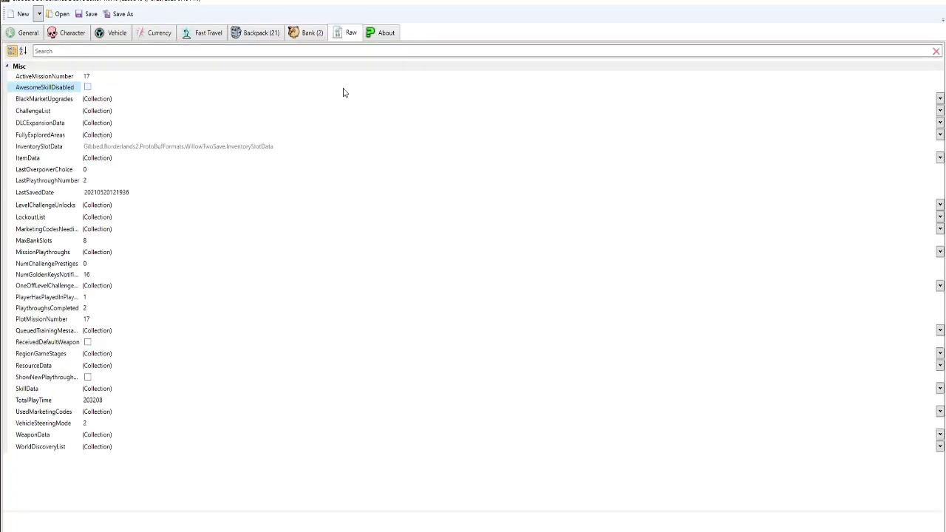
left_click(177, 99)
left_click(195, 180)
left_click(145, 285)
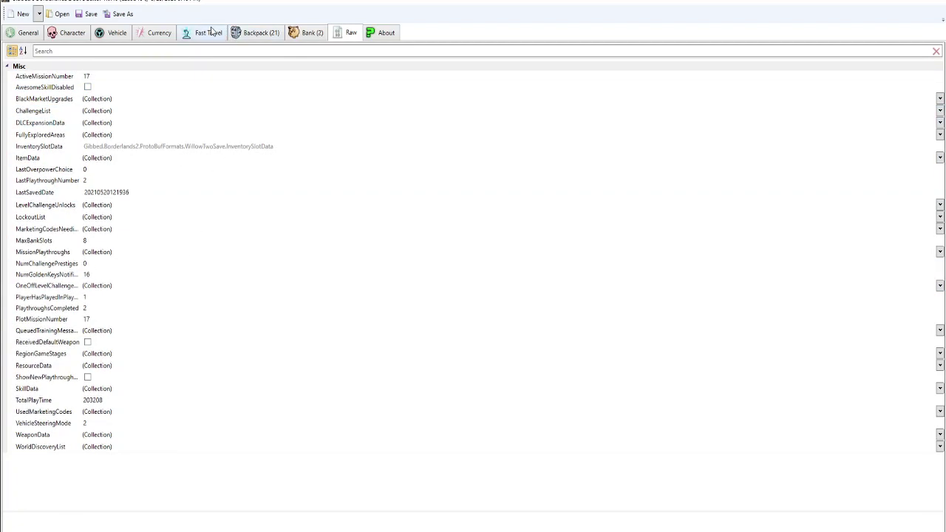
left_click(244, 37)
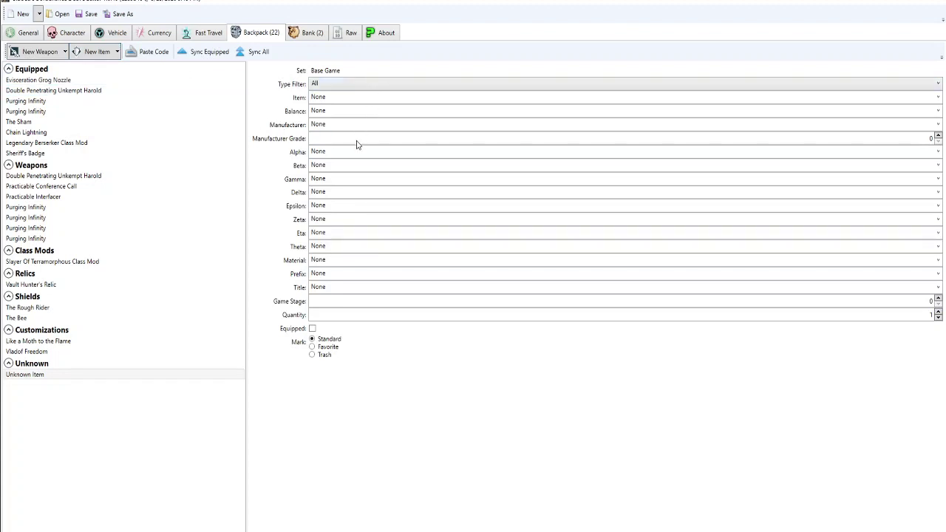
Make the new item a legendary absorption shield with Vladof as manufacturer at grade 80.
key("s")
left_click(939, 98)
key("Down")
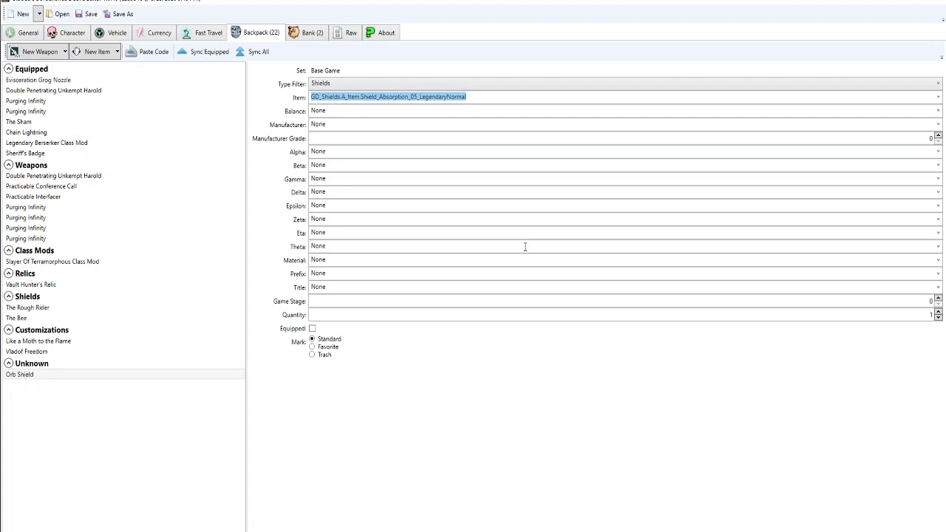
left_click(939, 111)
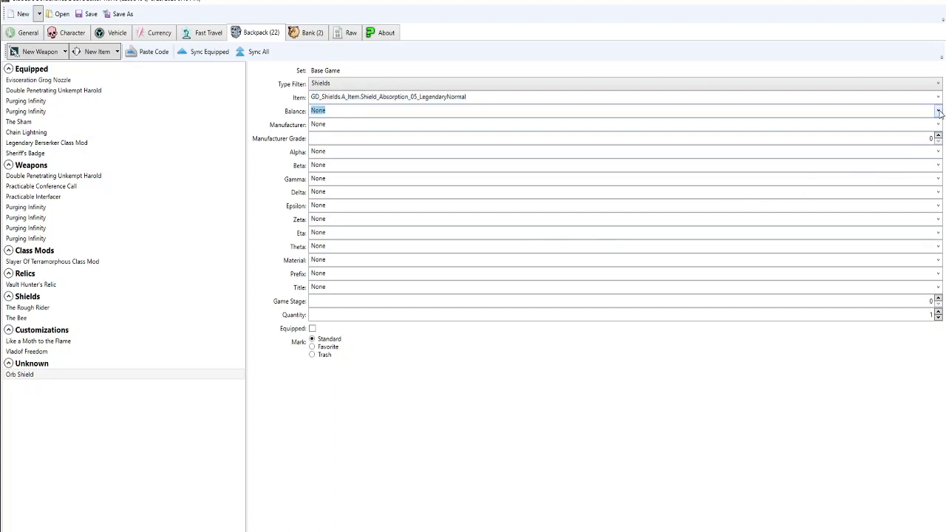
key("Down")
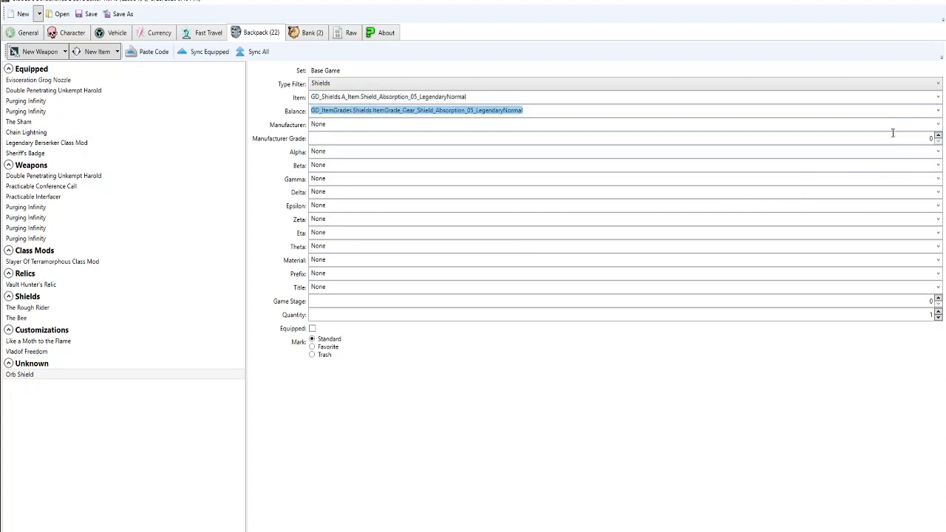
left_click(939, 124)
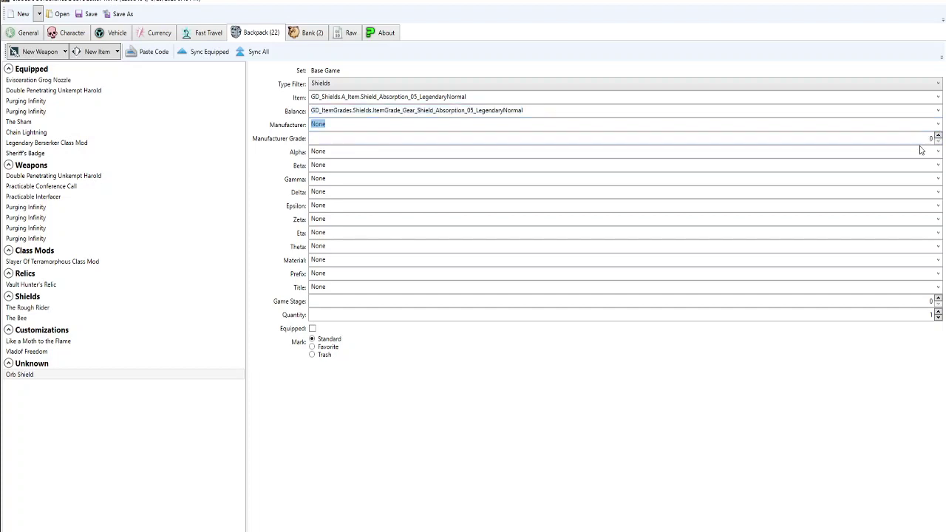
key("Down")
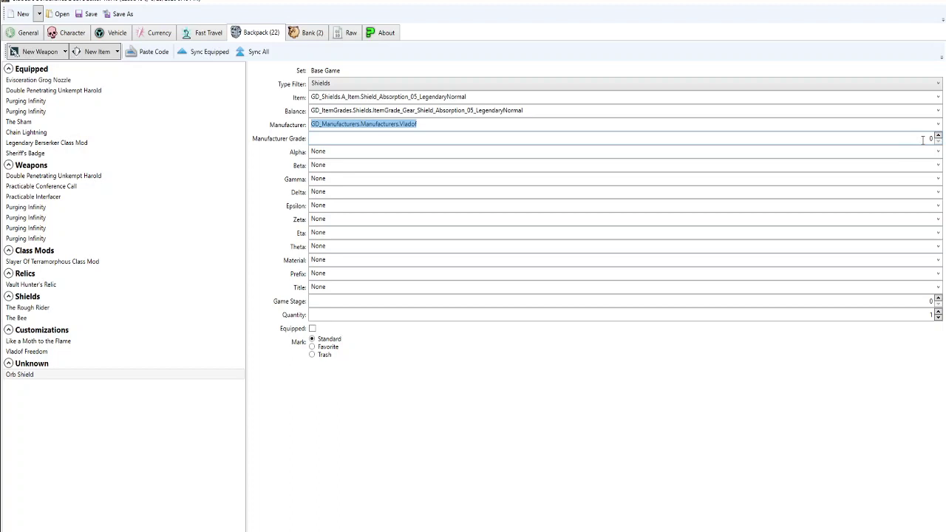
left_click(922, 139)
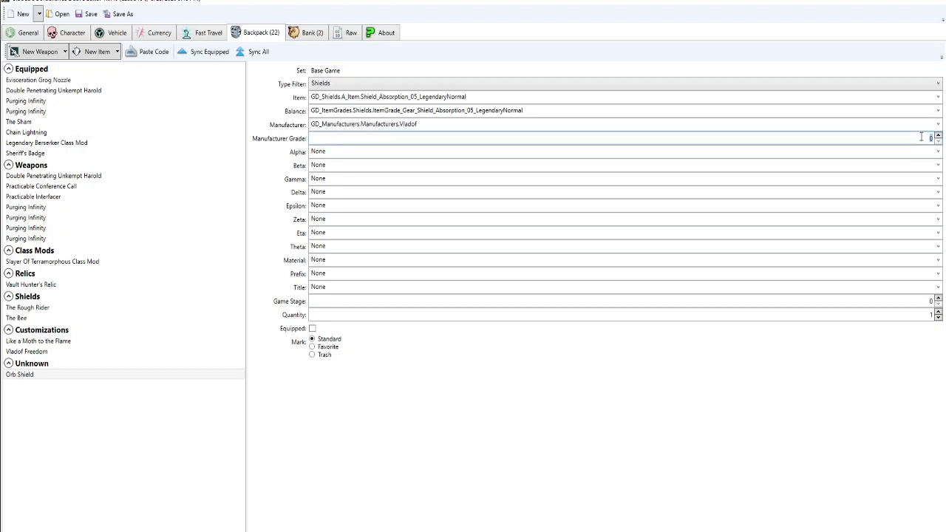
type("8")
Give the shield a Tediore Alpha body and legendary absorption material, then add a blank weapon.
key("Tab")
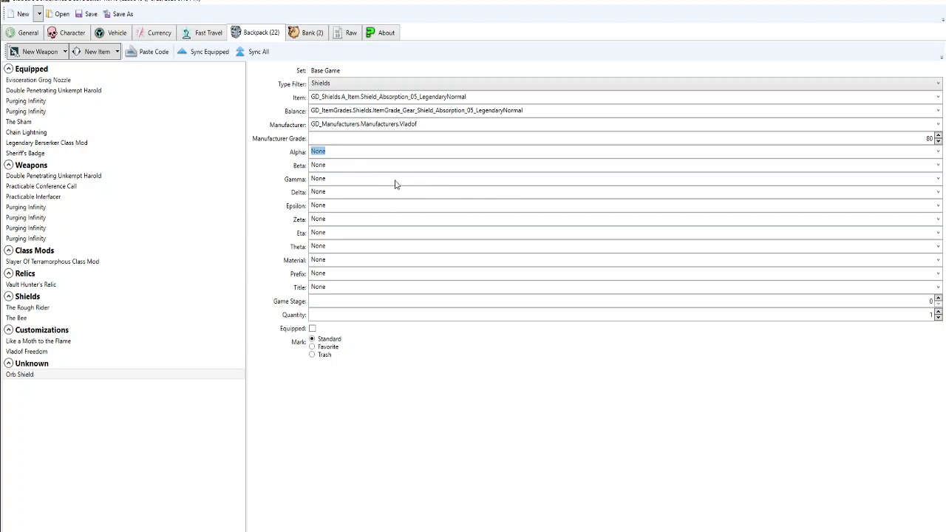
key("Down")
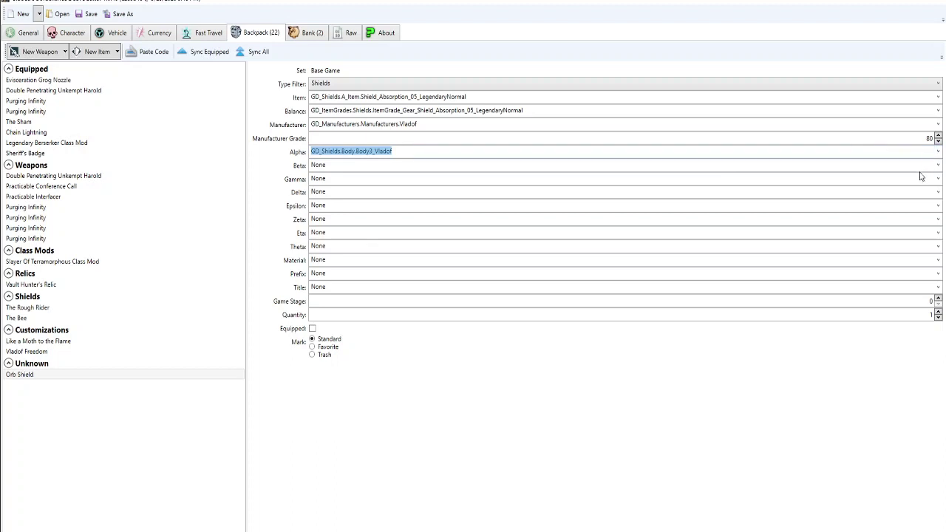
key("Down")
left_click(939, 275)
left_click(941, 260)
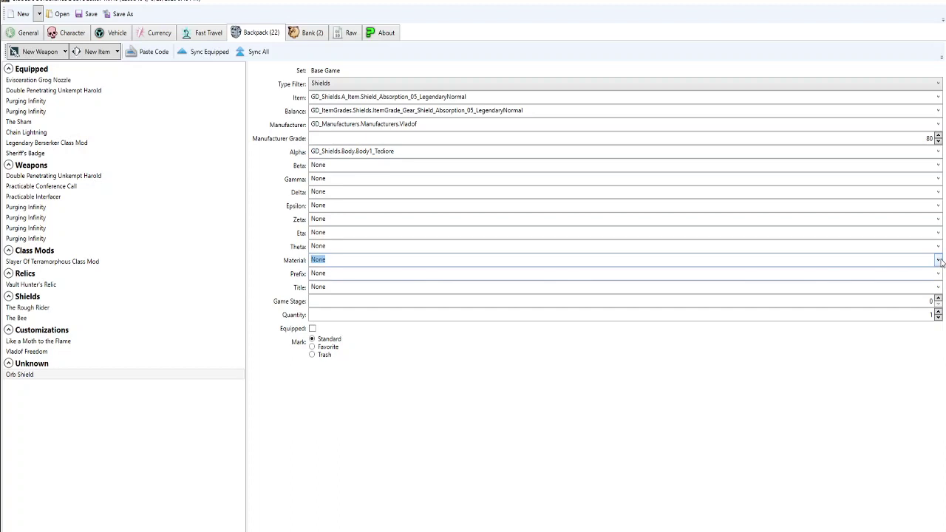
key("Down")
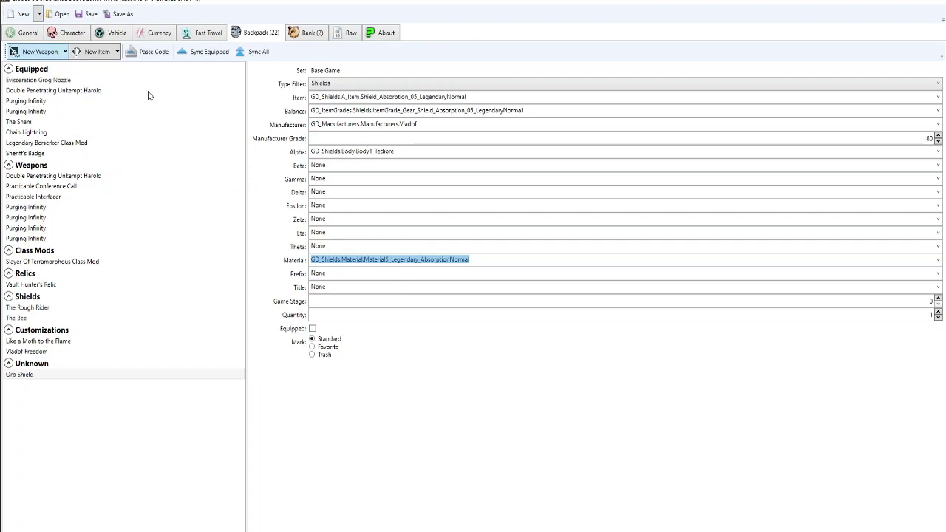
left_click(40, 51)
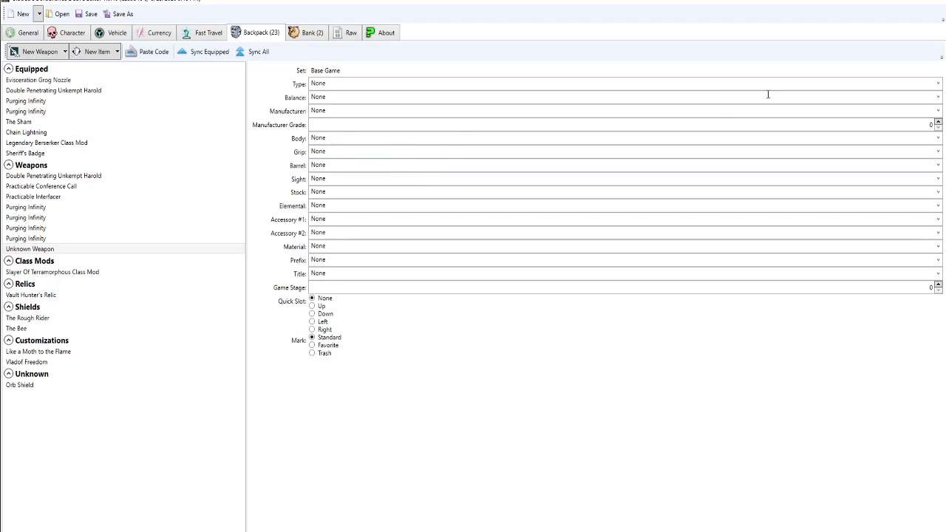
Paste in the Jakobs sniper type and Jakobs Cobra sniper balance for the new weapon.
left_click(939, 99)
left_click(938, 83)
type("GD_Weap_SniperRifles.A_Weapons.WeaponType_Jakobs_Sniper")
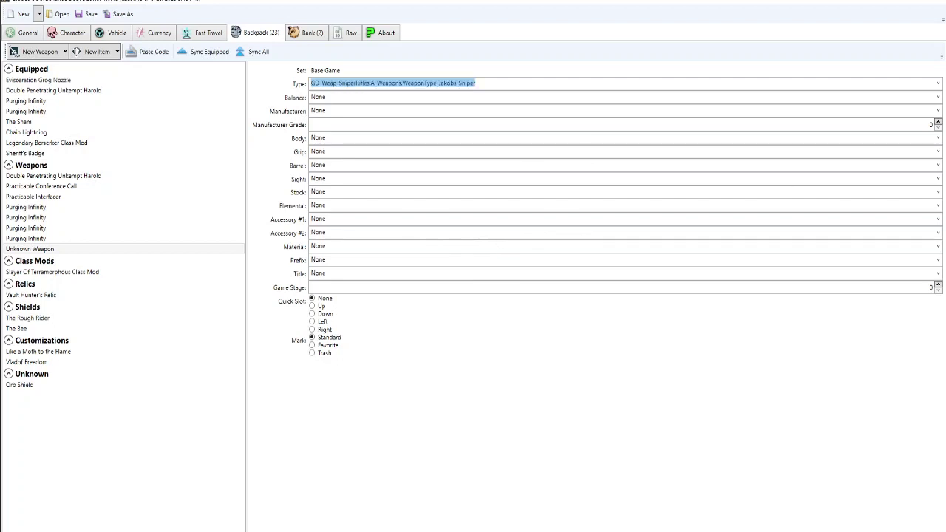
key("Tab")
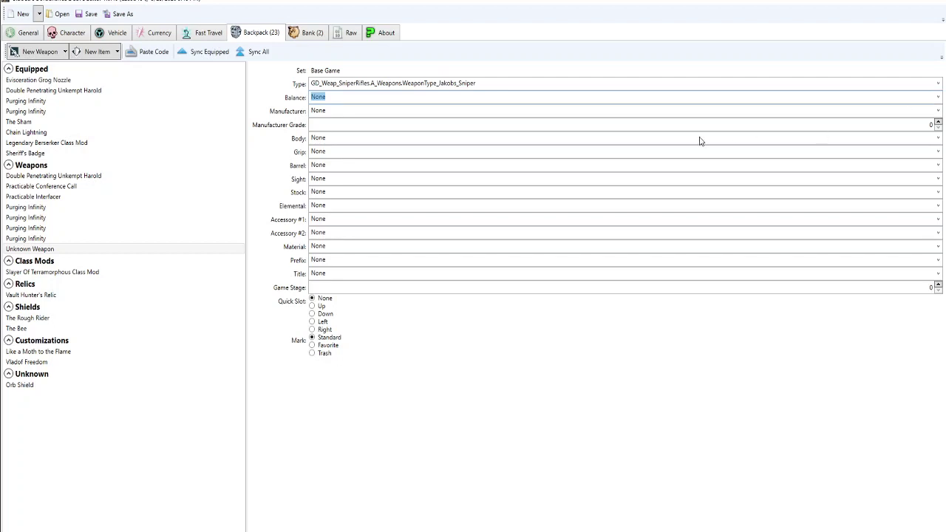
type("GD_Iris_Weapons.SniperRifles.Sniper_Jakobs_3_Cobra")
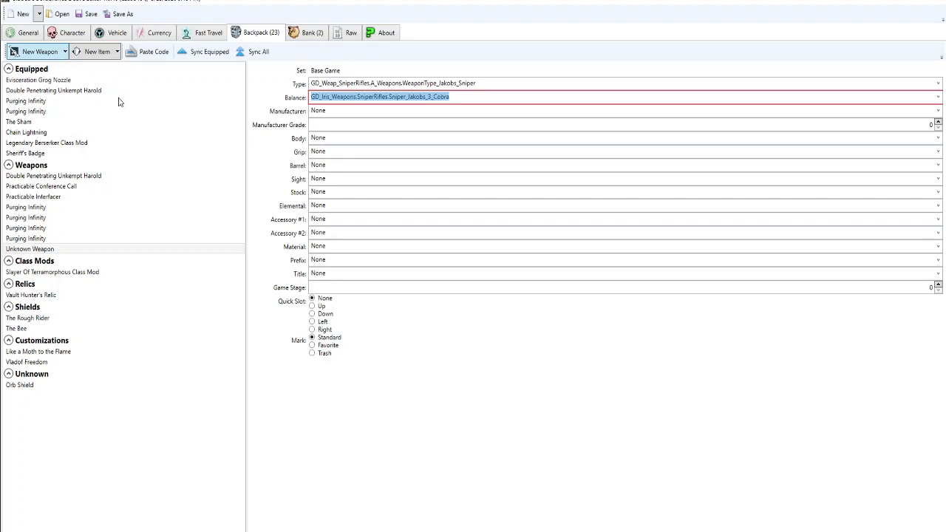
Add a blank weapon set to Jakobs sniper type, Cobra balance, Jakobs manufacturer grade 80.
key("Return")
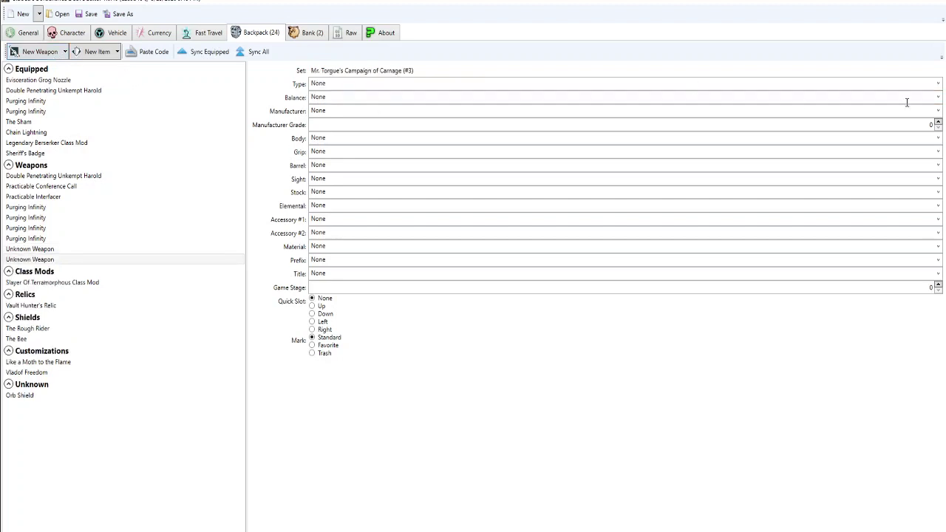
left_click(935, 83)
key("Down")
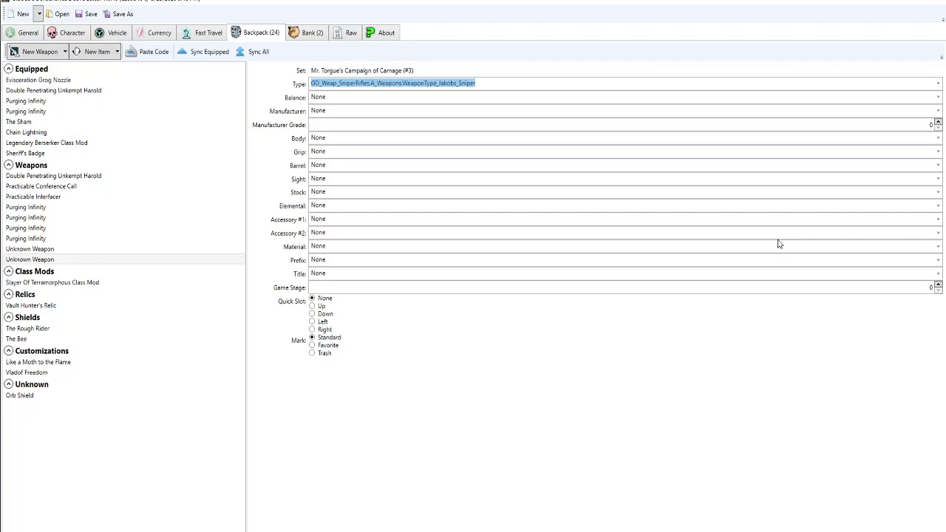
left_click(936, 98)
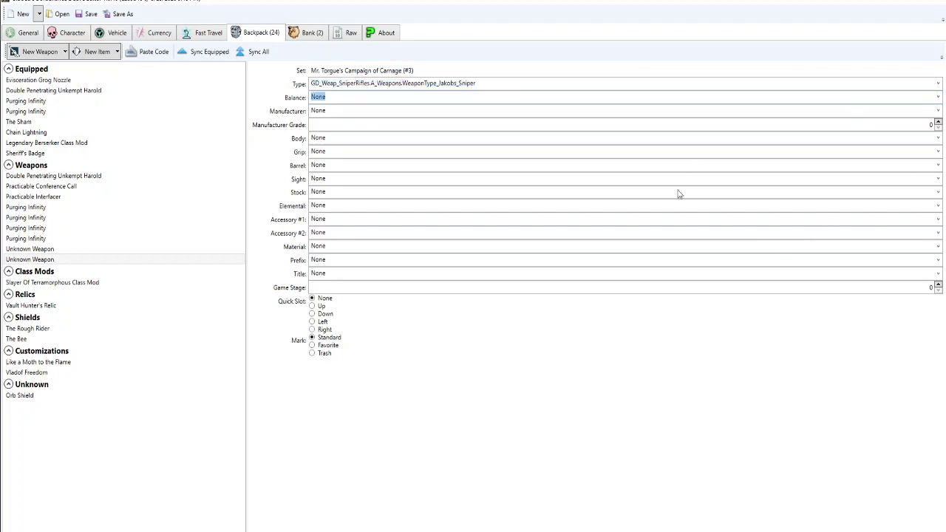
key("Down")
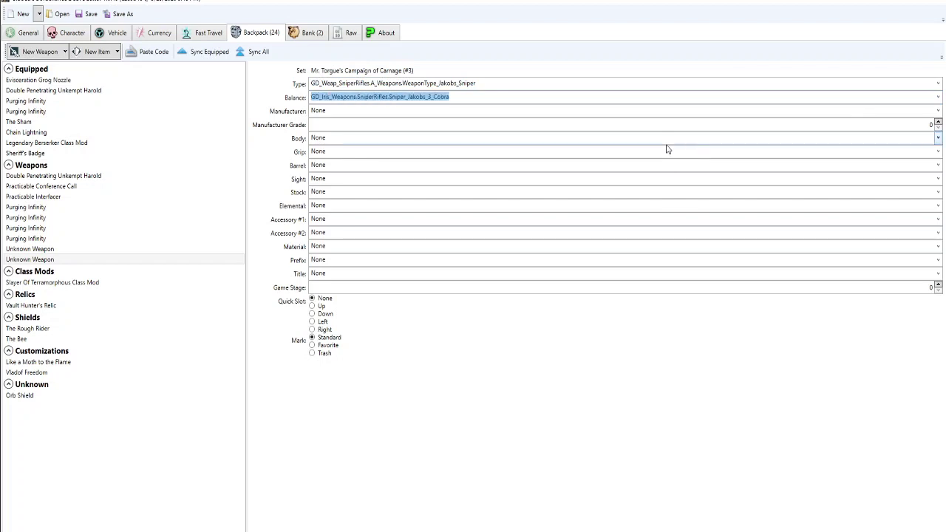
left_click(935, 111)
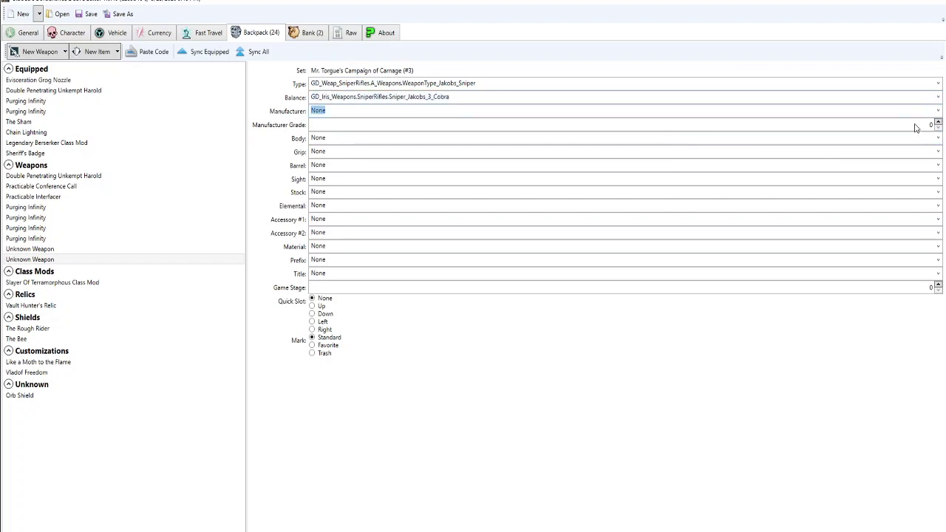
key("Down")
left_click(909, 126)
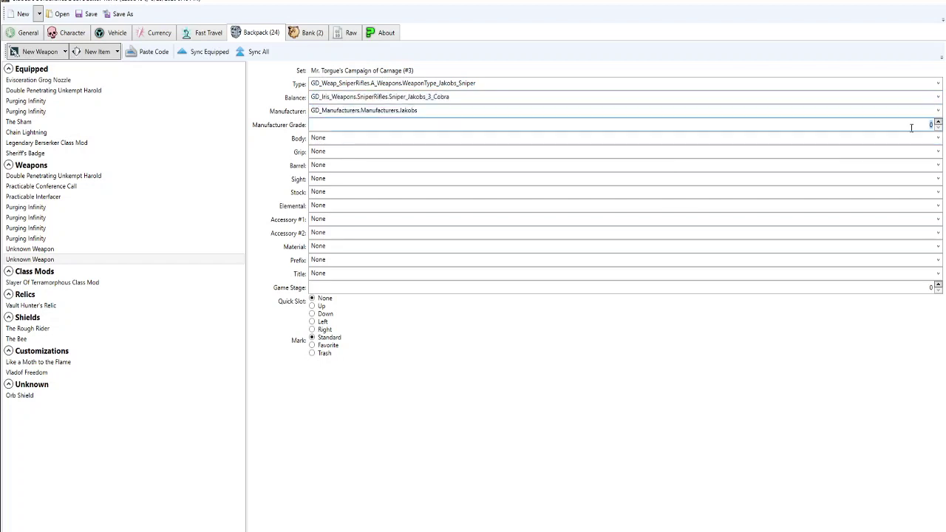
type("80")
Fit the Jakobs sniper body, grip and sight parts.
key("Tab")
key("Down")
key("Tab")
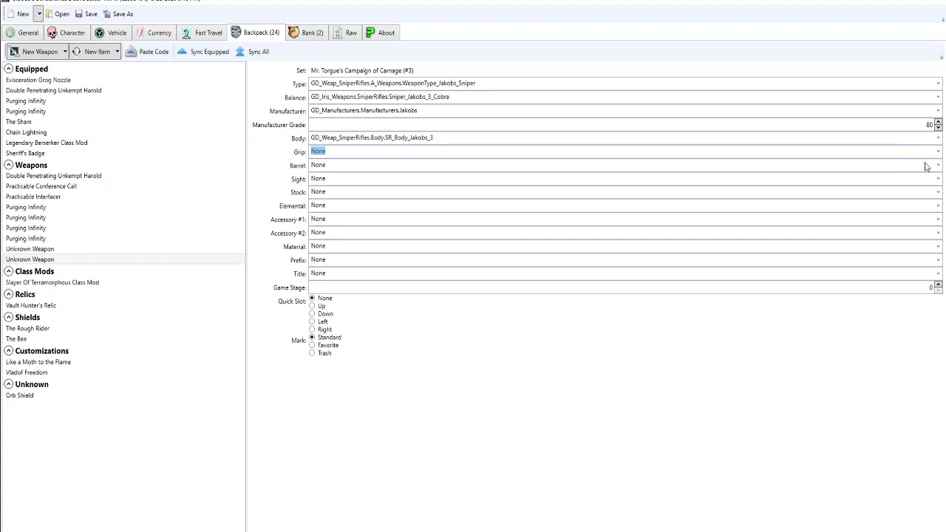
key("Down")
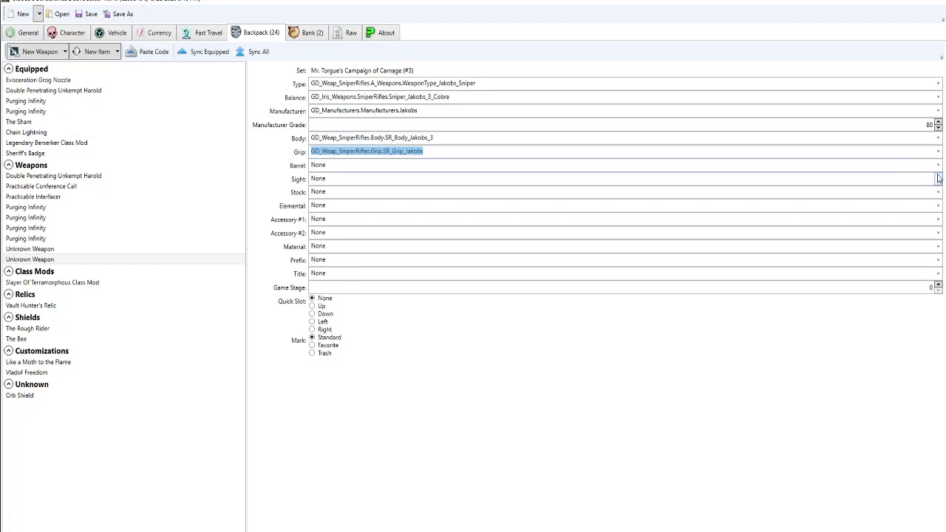
key("Tab")
key("Down")
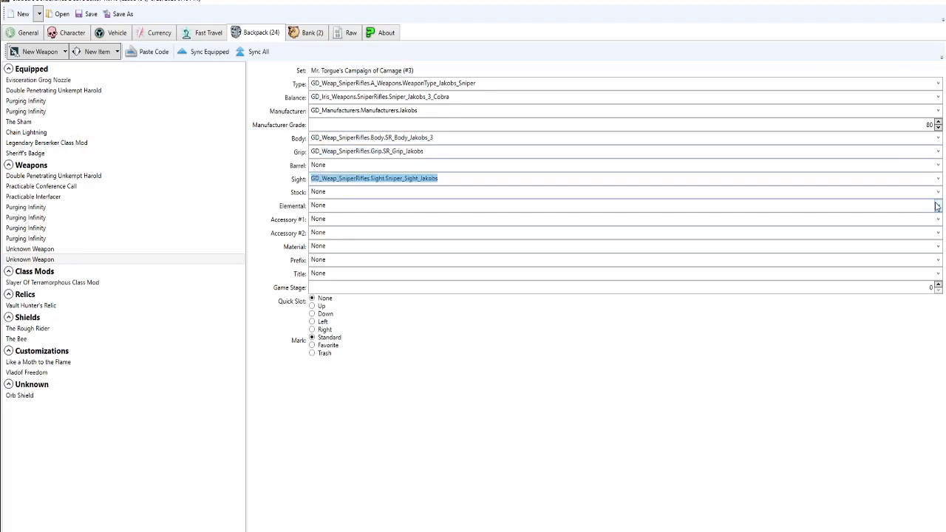
key("Tab")
key("Tab")
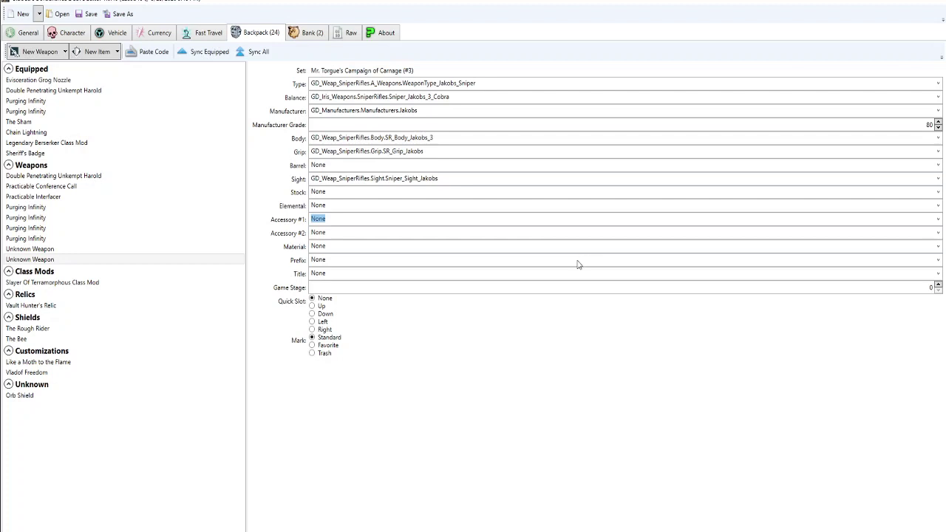
Set Accessory #1 to Bipod2 Critical, the Jakobs Cobra material, and game stage 76.
key("Down")
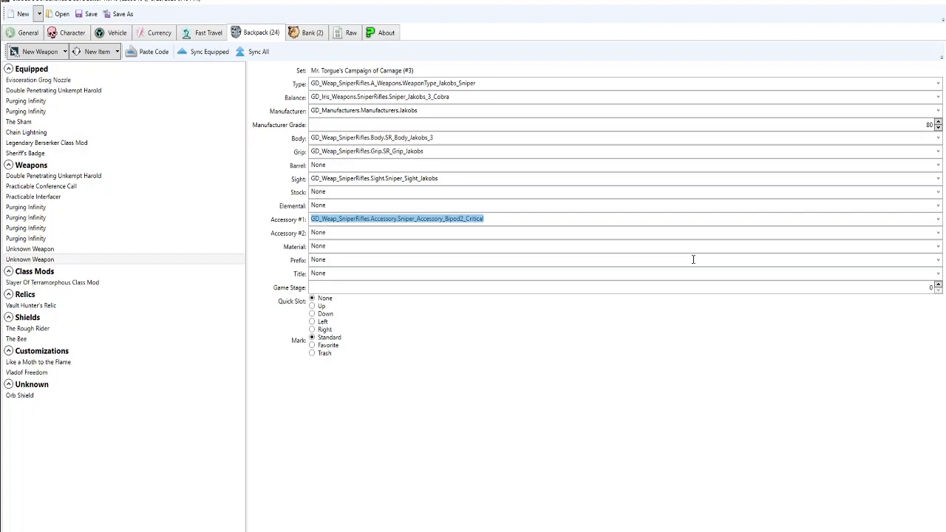
left_click(938, 233)
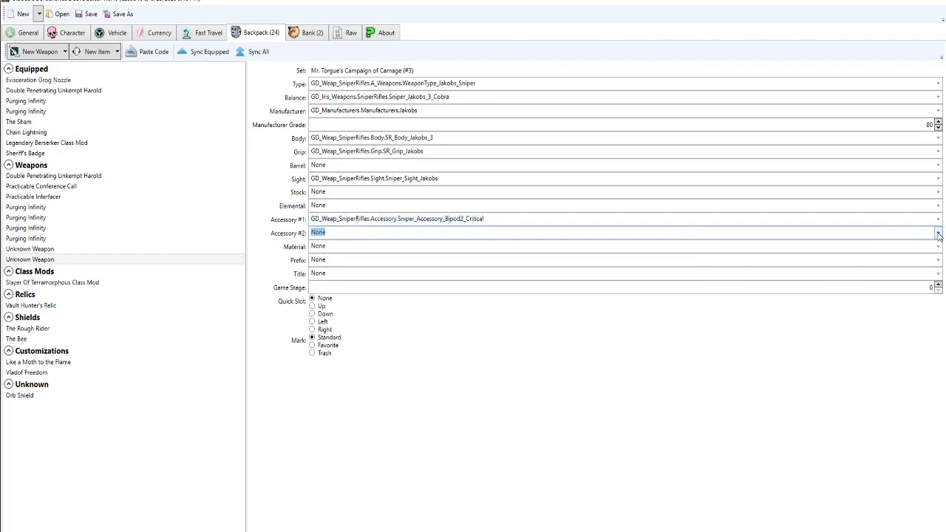
left_click(938, 247)
key("Down")
left_click(937, 262)
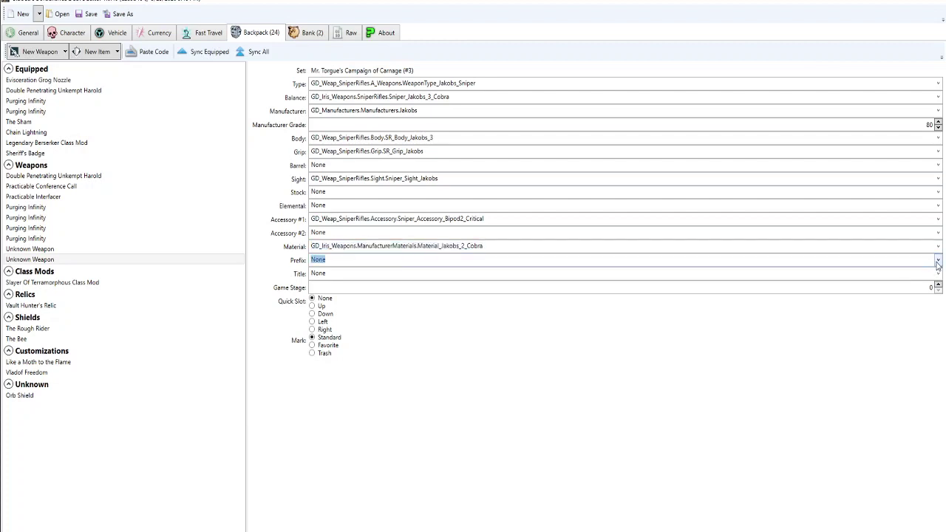
left_click(938, 275)
left_click(844, 287)
type("80")
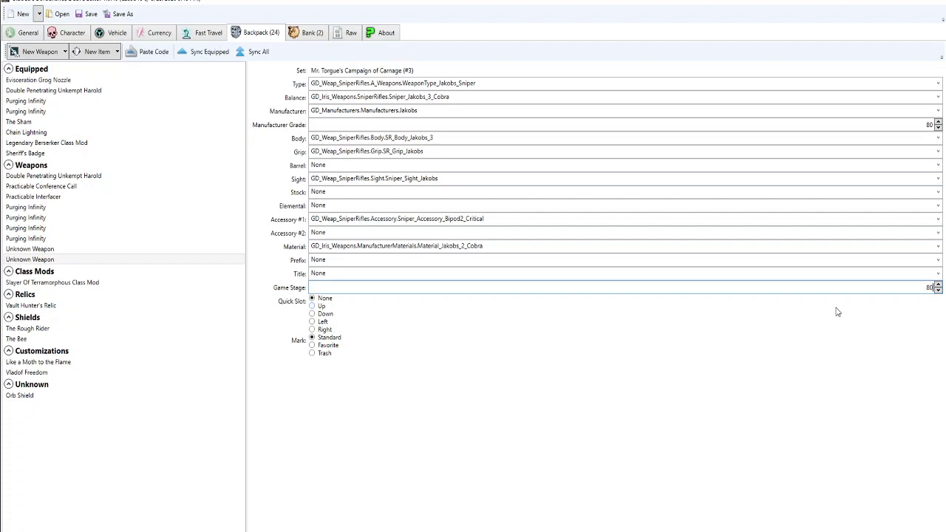
key("Down")
key("Down")
key("Down")
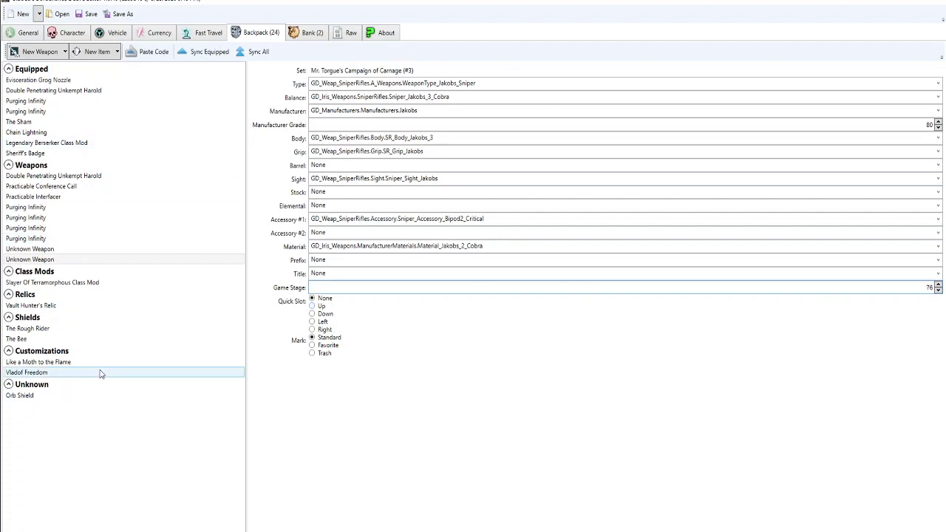
Delete one Unknown Weapon and the Orb Shield from the backpack, then save the file under a new name.
left_click(60, 251)
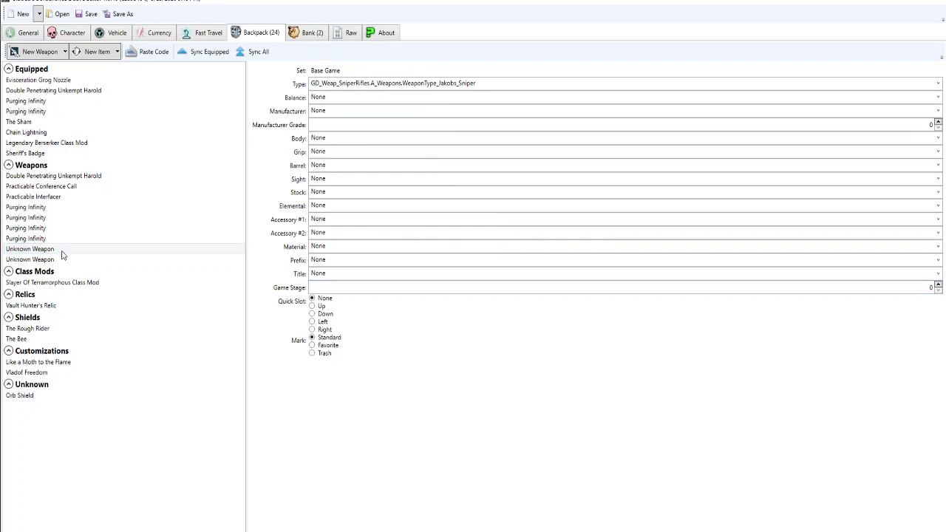
key("Delete")
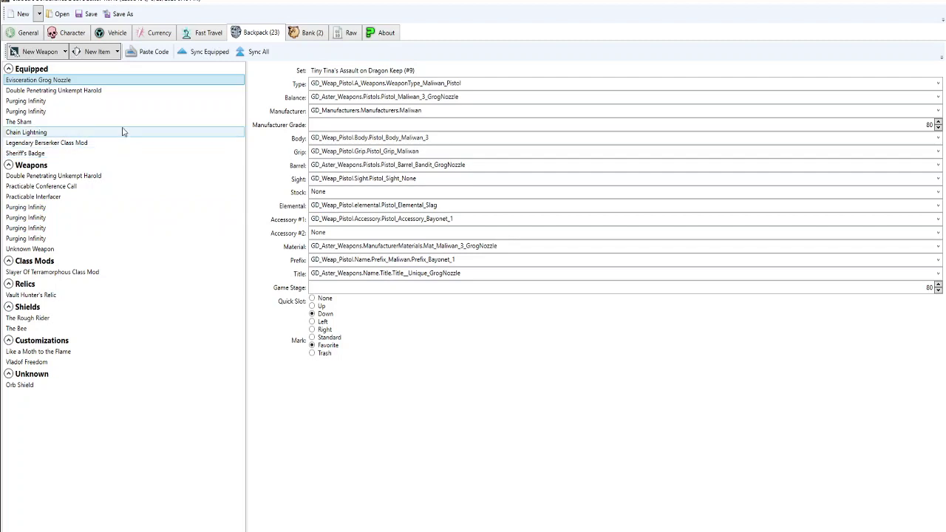
left_click(37, 385)
key("Delete")
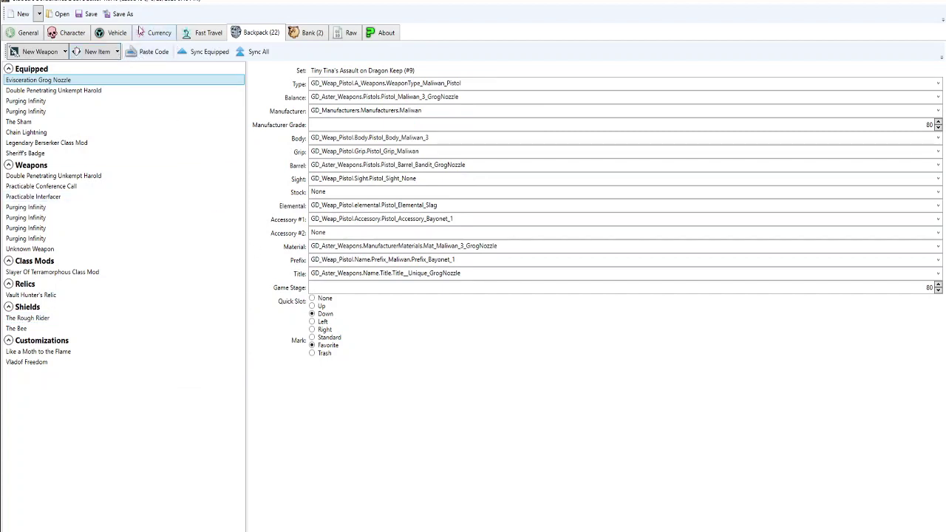
left_click(116, 15)
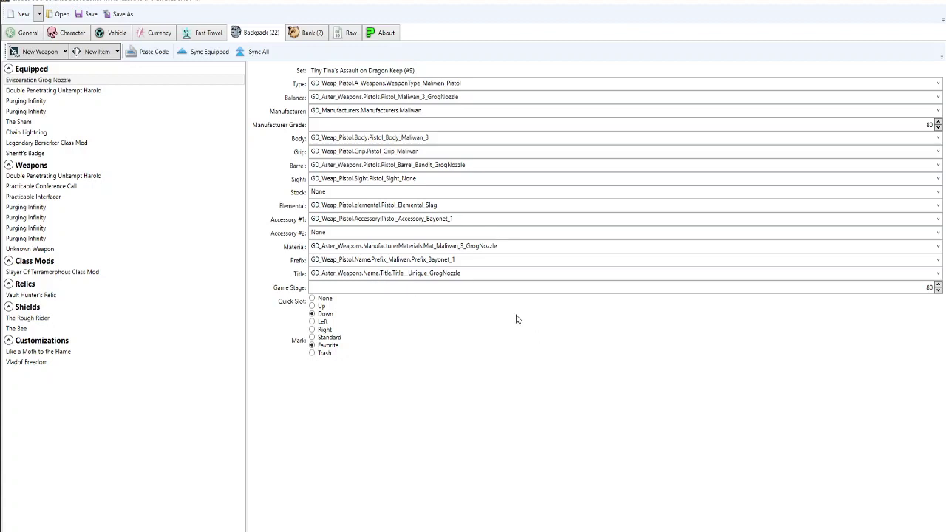
left_click(548, 344)
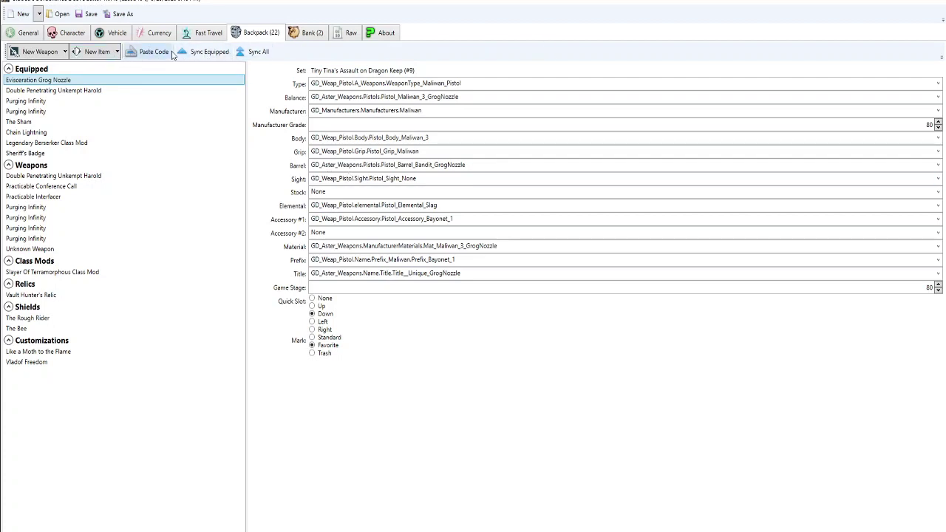
Browse the Raw, Vehicle and General tabs, end on the level-80 Gunzerker's Character tab, and restore the window.
left_click(339, 35)
left_click(56, 175)
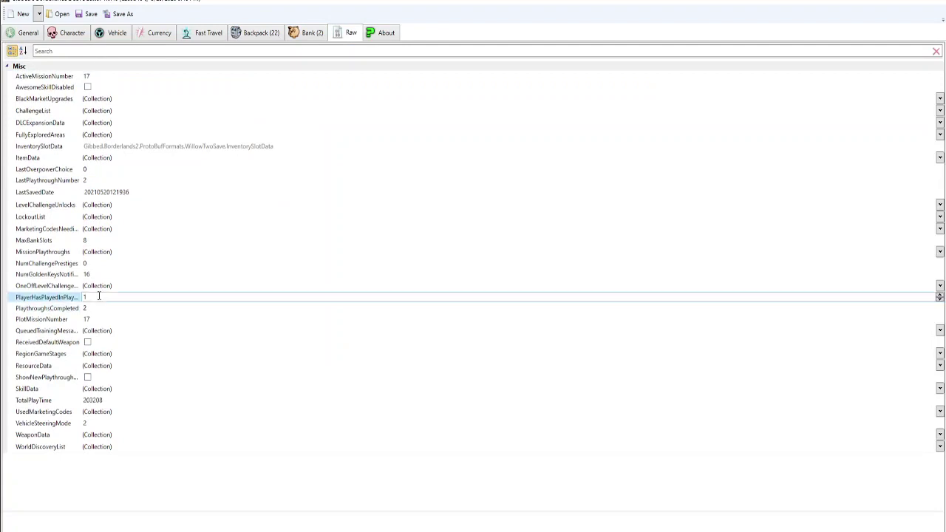
left_click(81, 34)
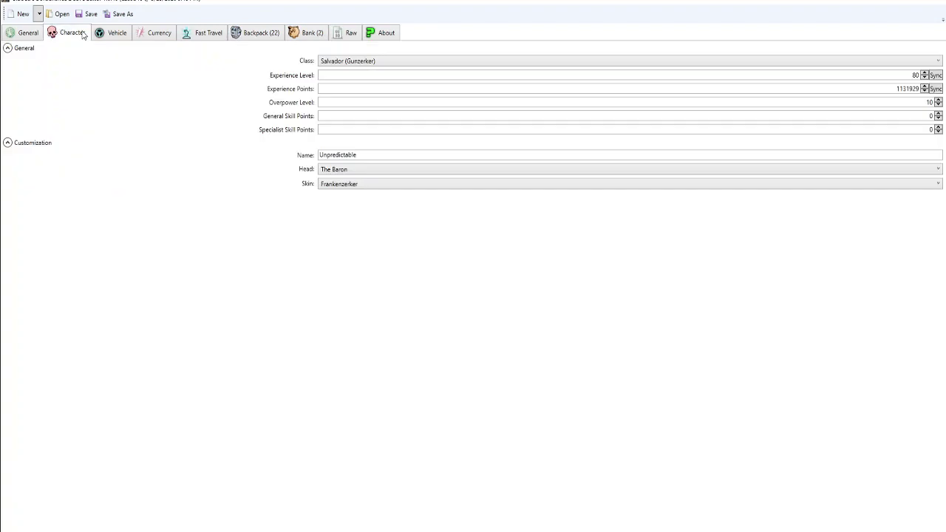
left_click(116, 32)
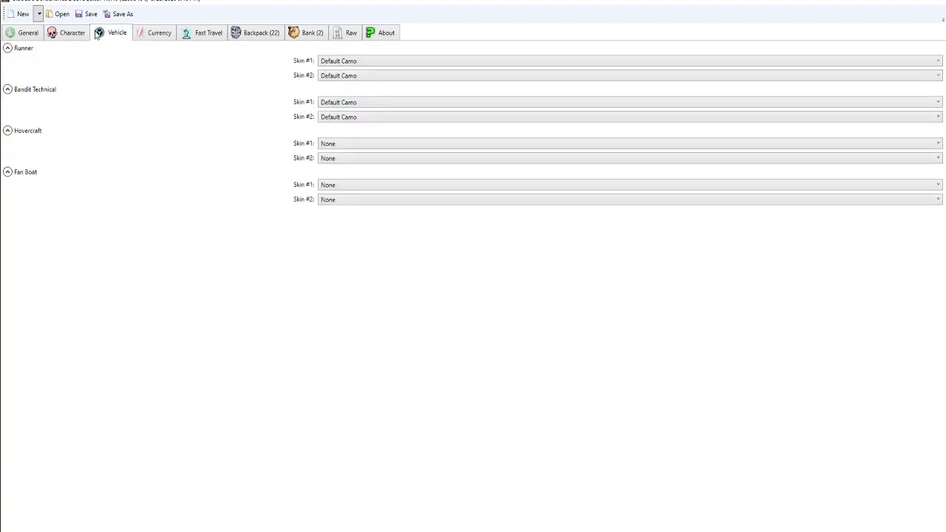
left_click(66, 38)
left_click(33, 36)
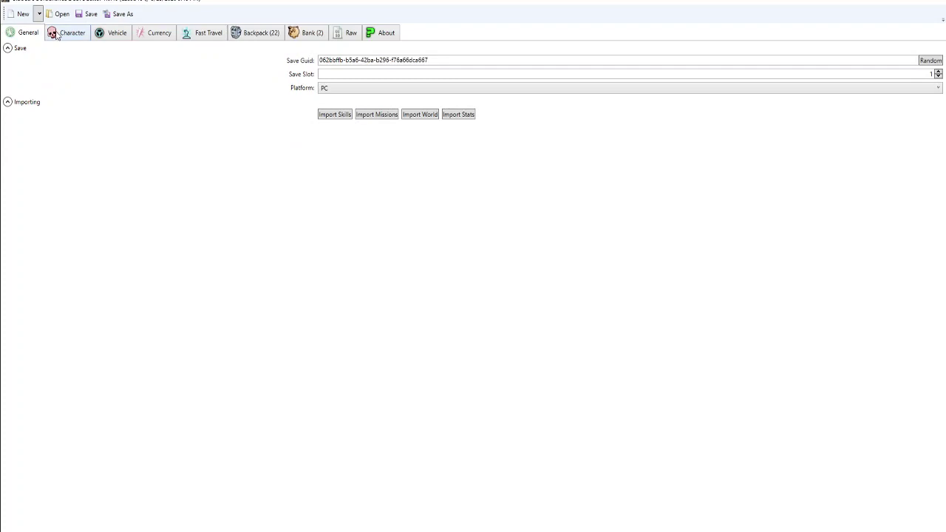
left_click(57, 37)
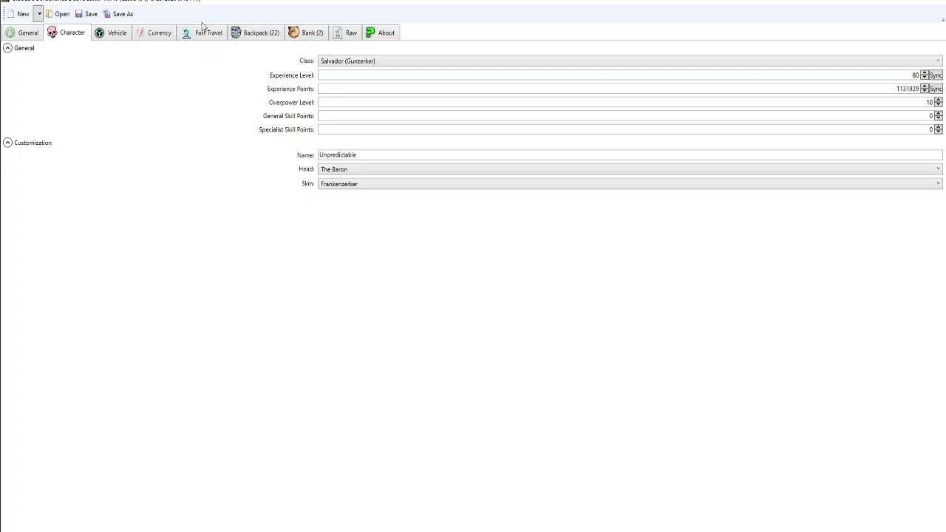
double_click(179, 3)
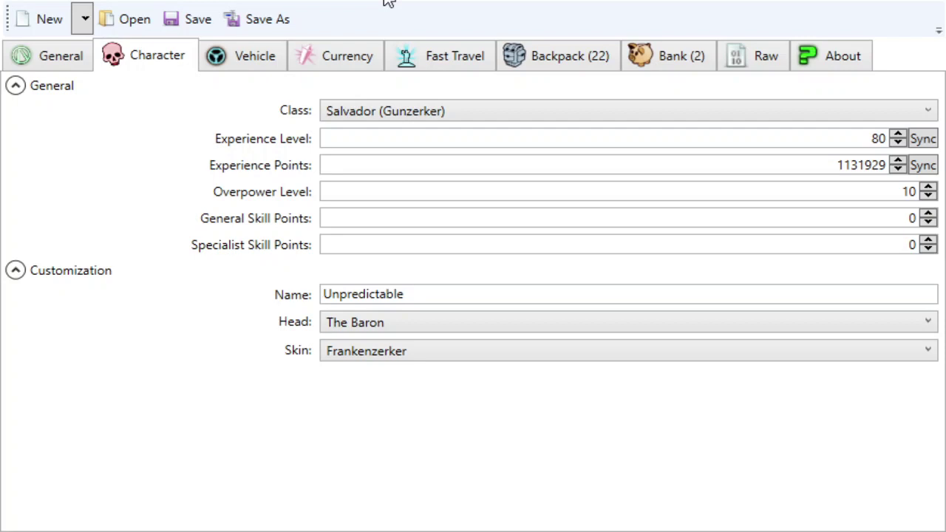
Start a new save as Axton (Commando) at level 80 with overpower level 10.
left_click(51, 31)
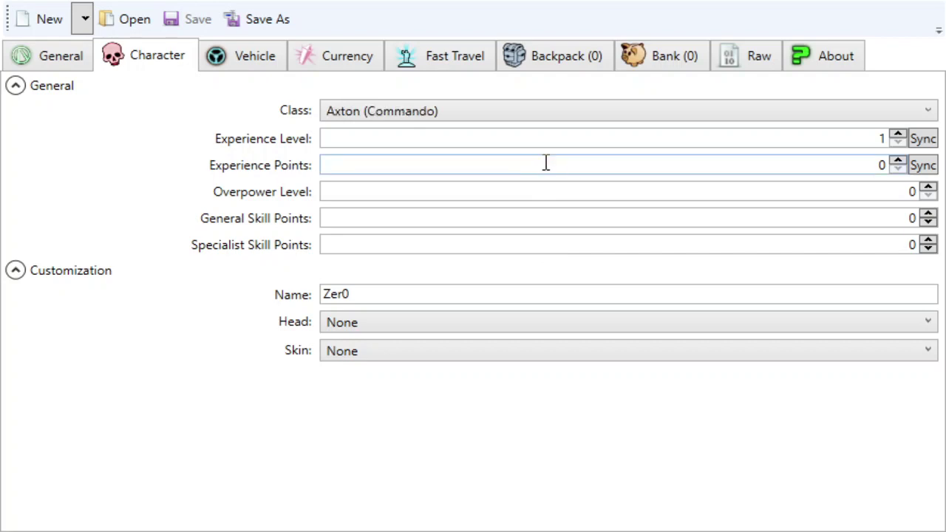
left_click(864, 142)
type("80")
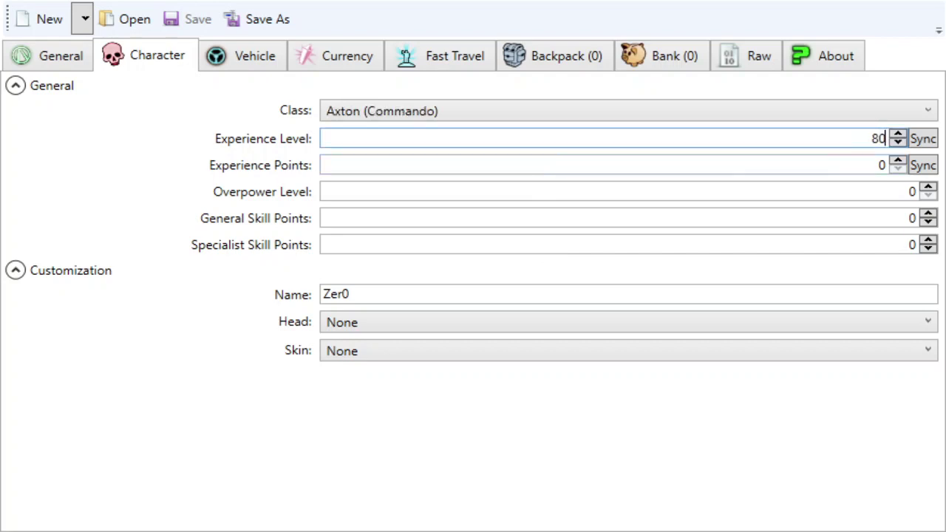
left_click(909, 192)
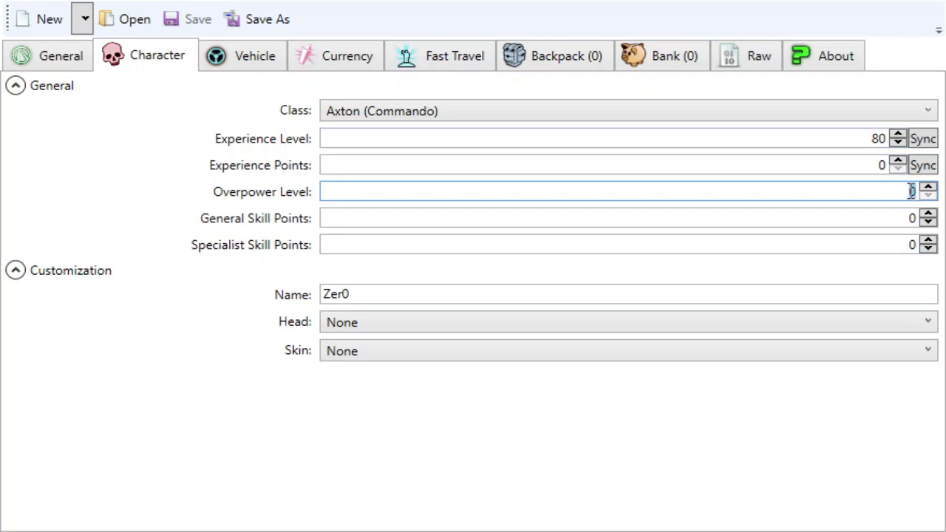
type("10")
Give the character the Call Down The Thunder head and Stand There and Bleed skin.
left_click(899, 297)
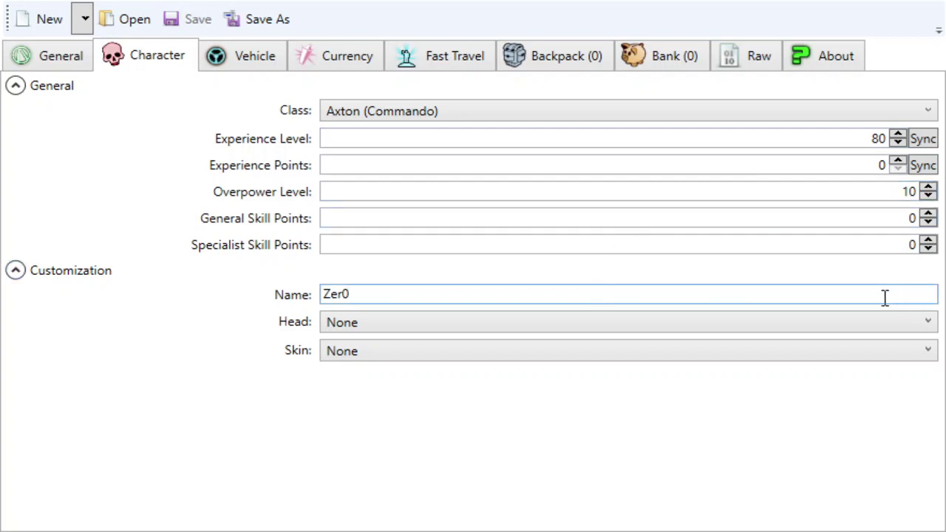
key("Tab")
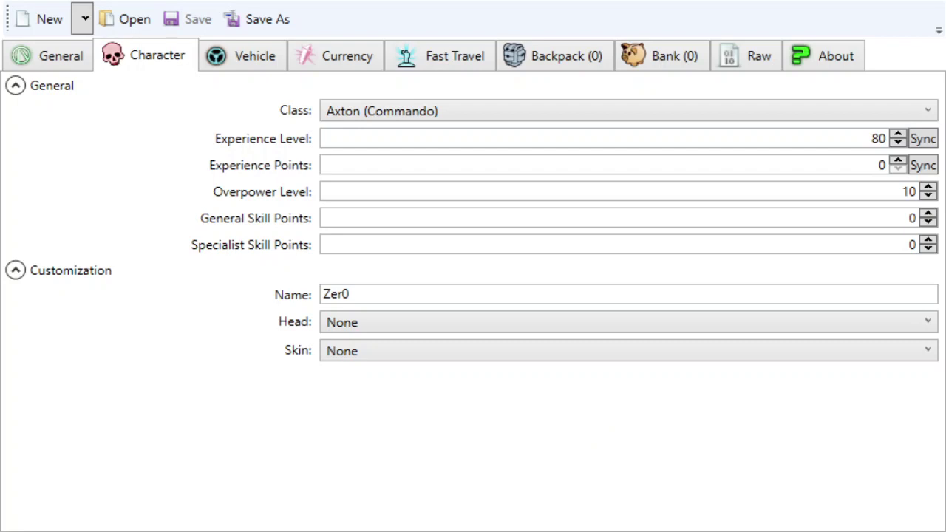
left_click(606, 350)
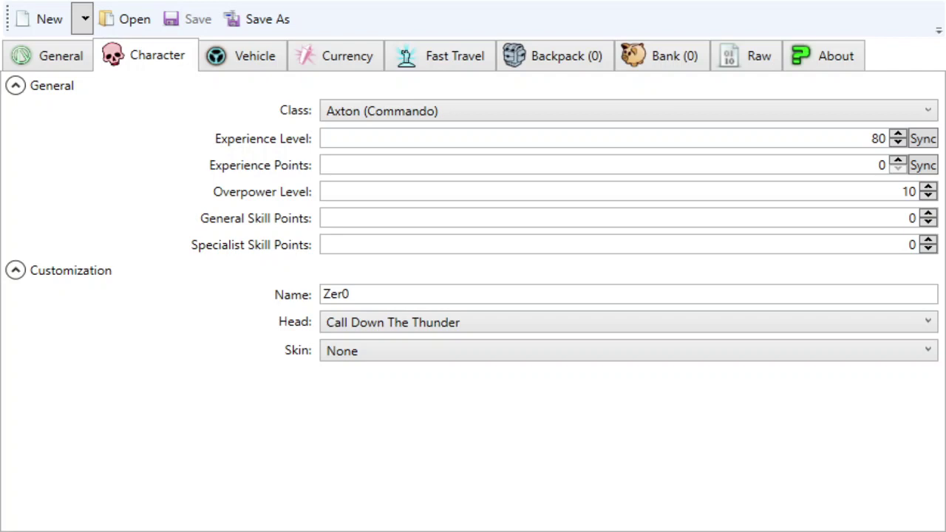
key("Down")
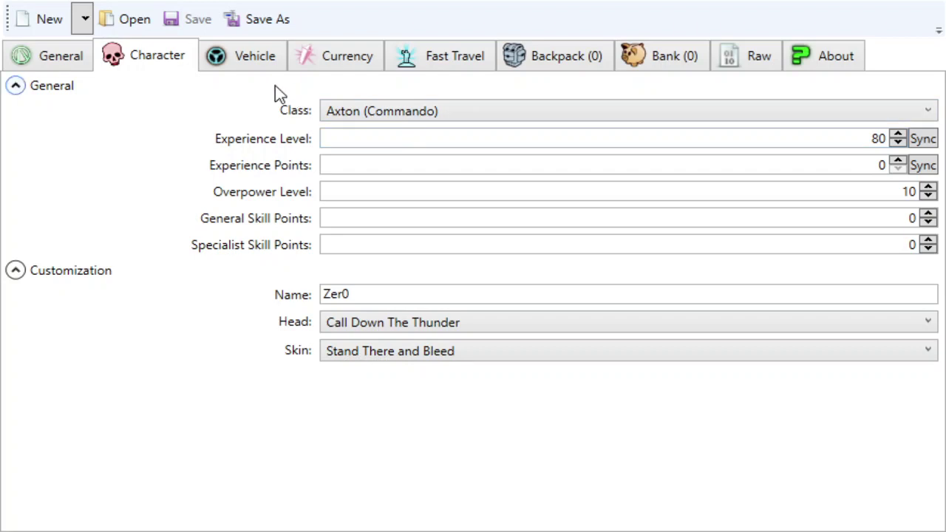
left_click(296, 62)
Enter Credits 99999999, Eridium 400, Seraph Crystals 999 and Torgue Tokens 999.
left_click(812, 113)
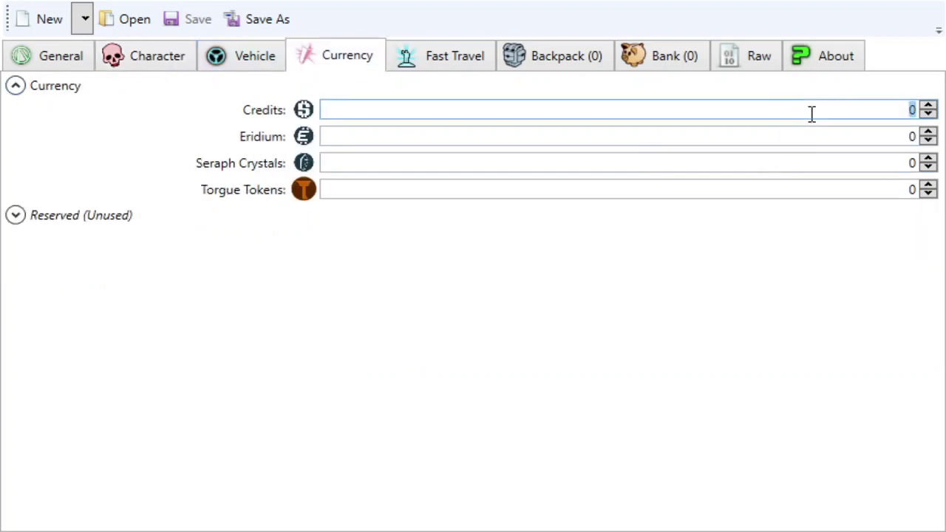
type("999999")
type("99")
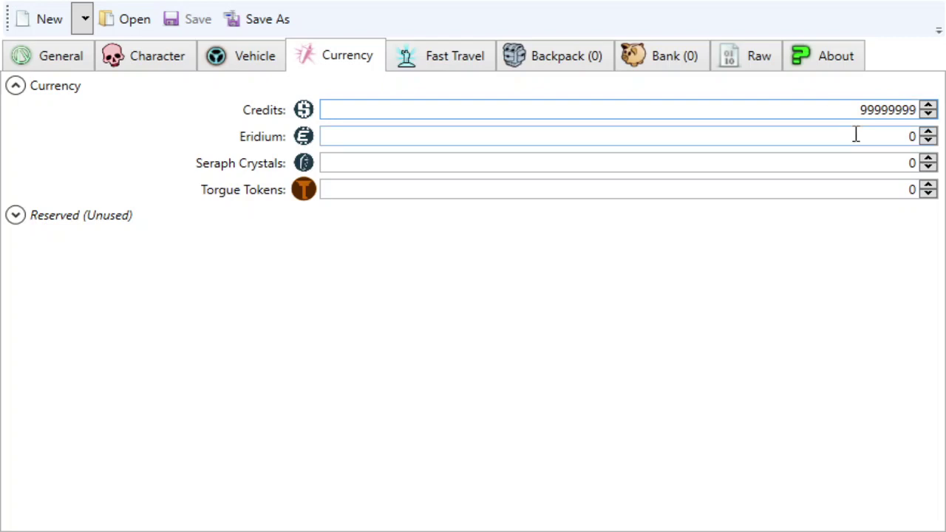
left_click(855, 134)
type("400")
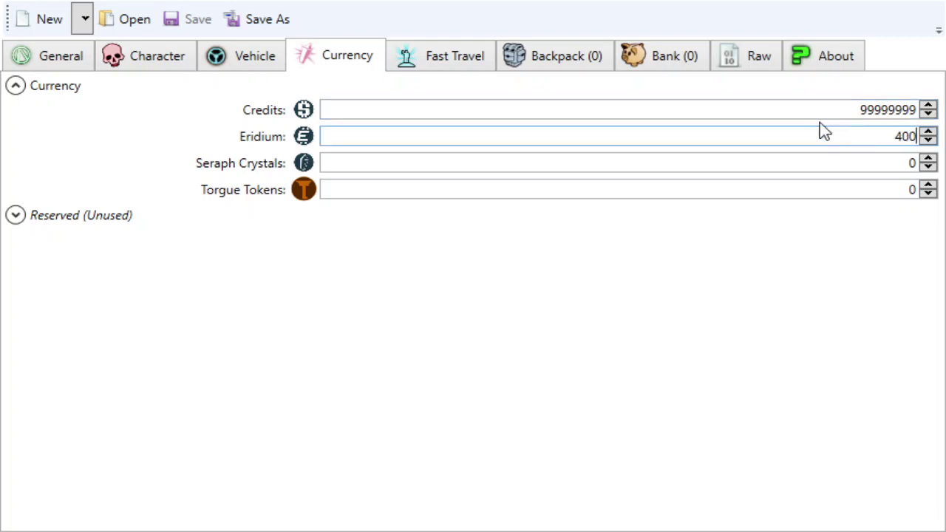
left_click(879, 161)
type("900")
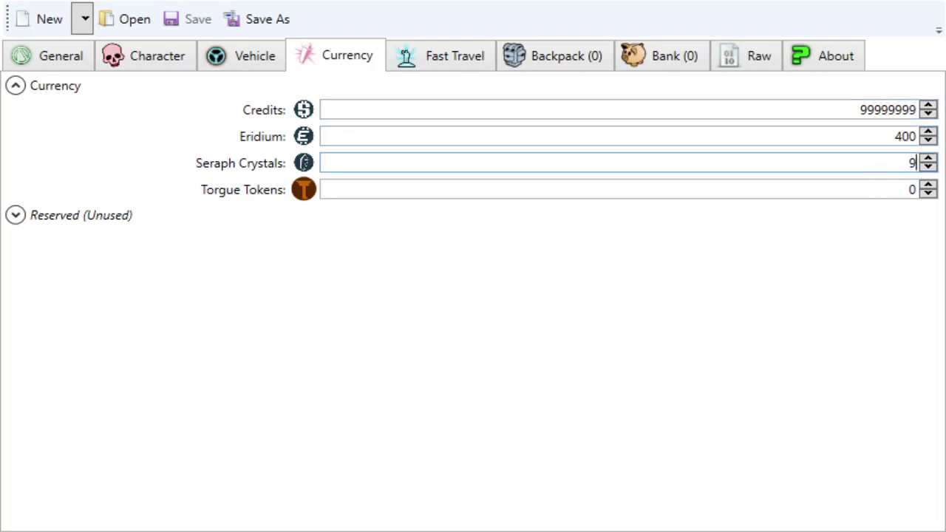
key("BackSpace")
key("BackSpace")
type("99")
left_click(908, 190)
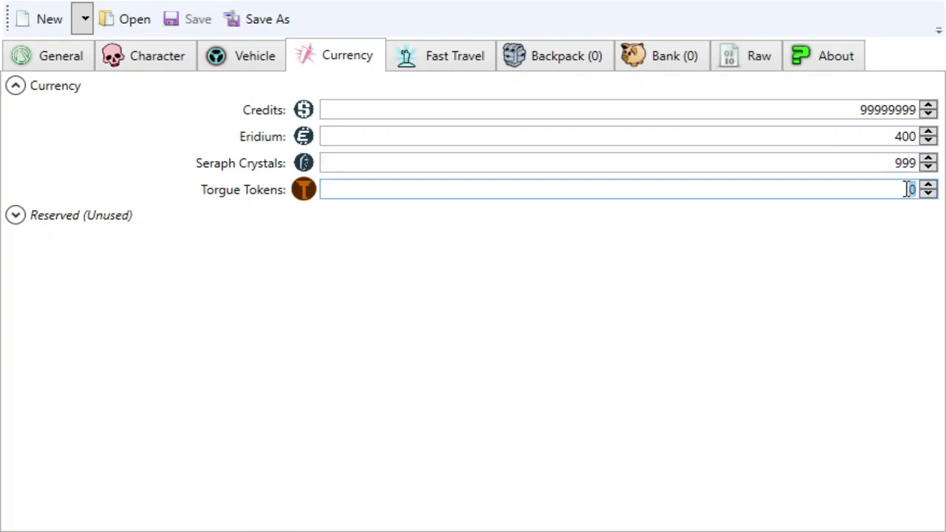
type("999")
Make the backpack weapon a legendary Vladof Infinity pistol, manufacturer Vladof, grade 80.
left_click(534, 69)
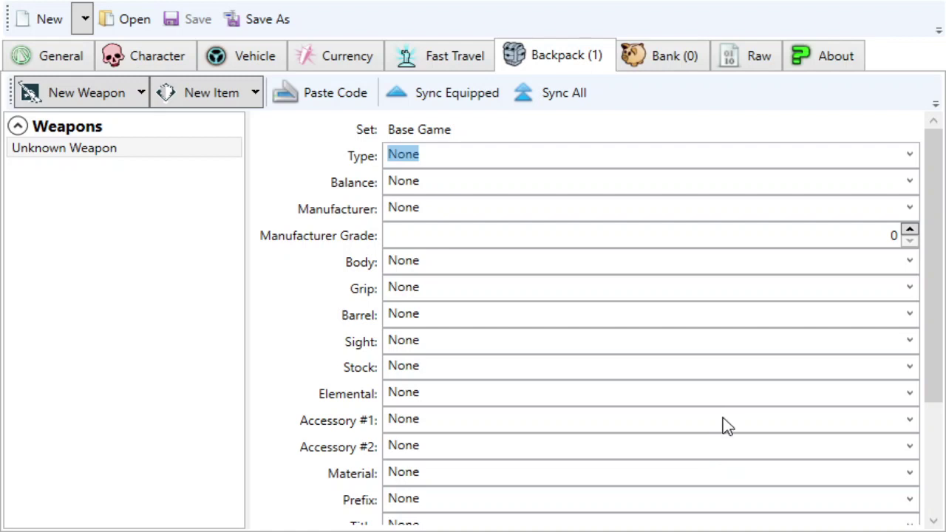
key("Down")
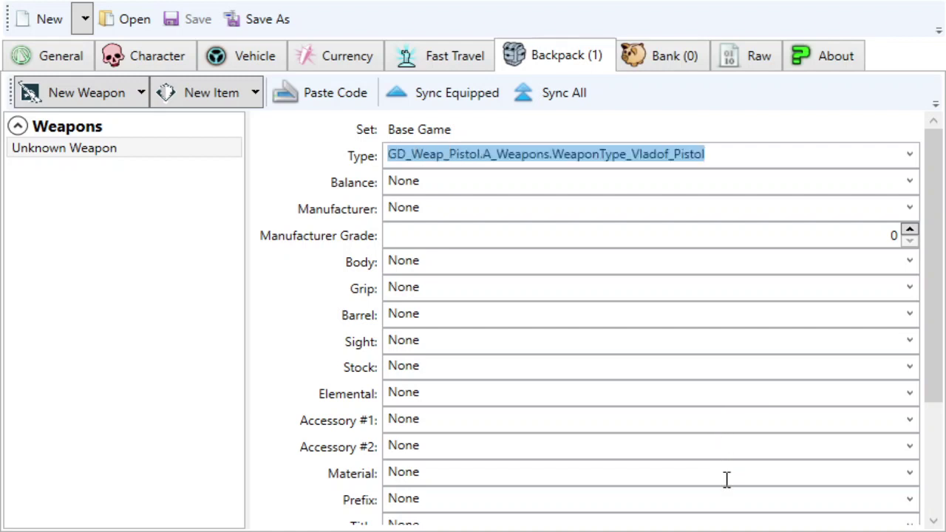
key("Tab")
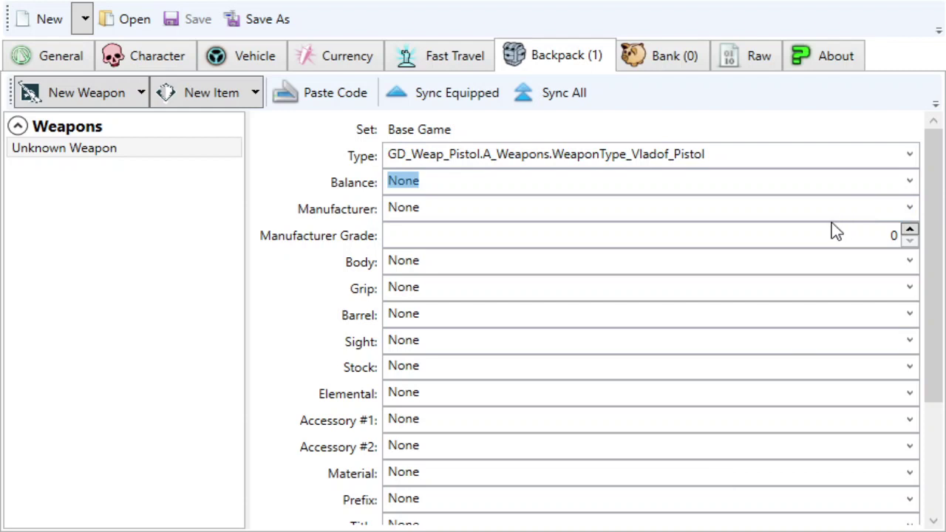
key("Down")
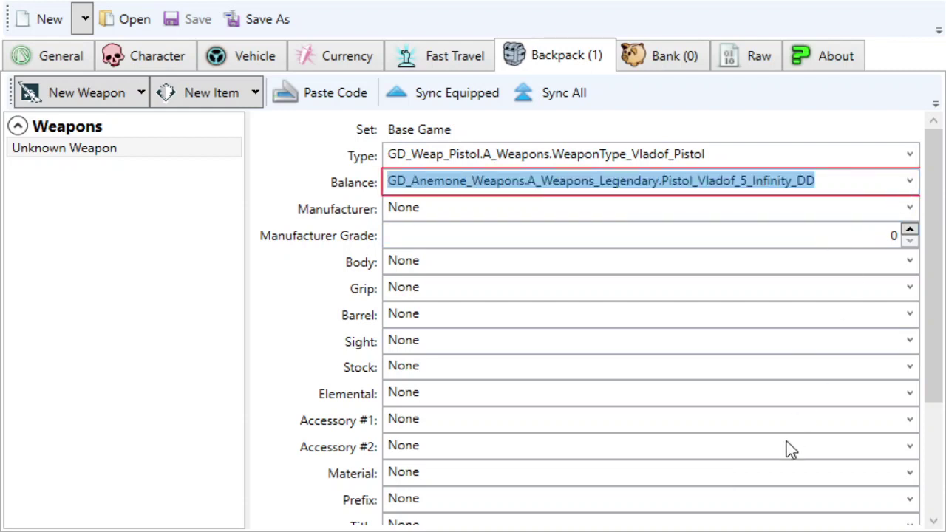
key("Down")
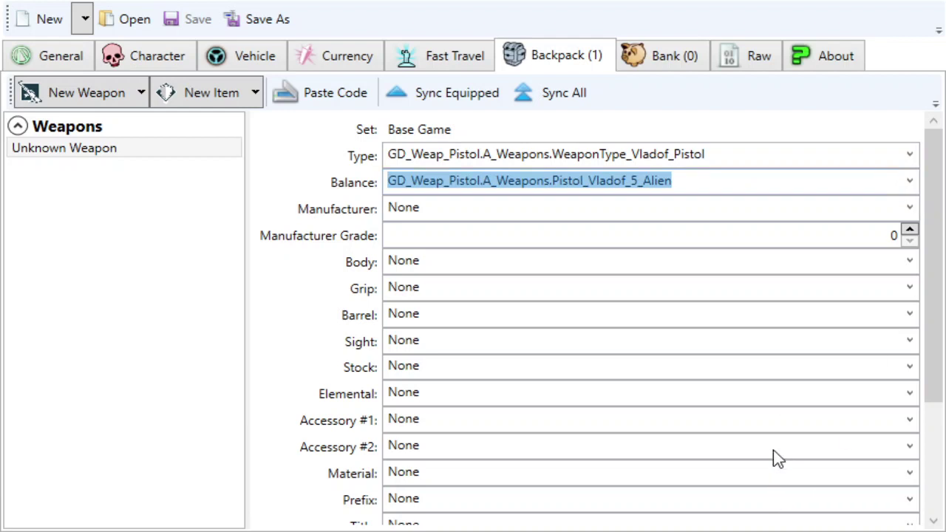
key("Down")
key("Tab")
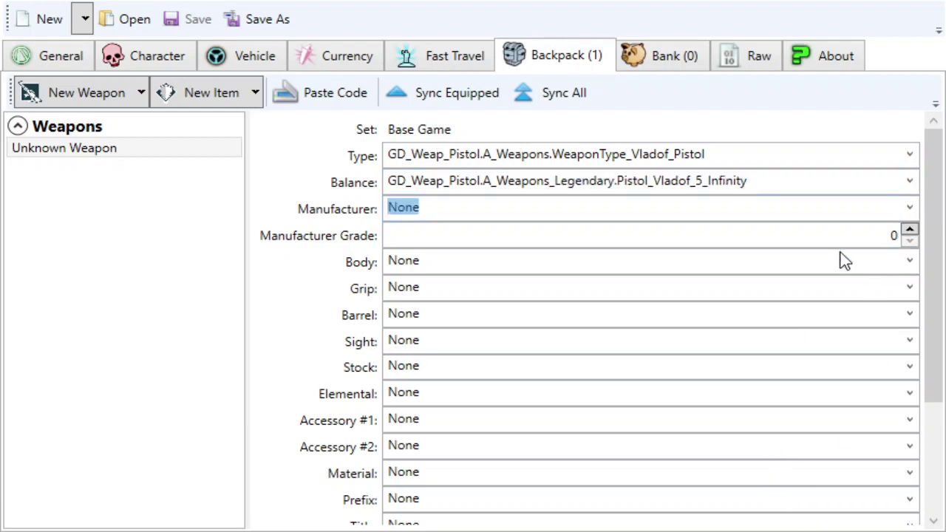
key("Down")
key("Tab")
type("80")
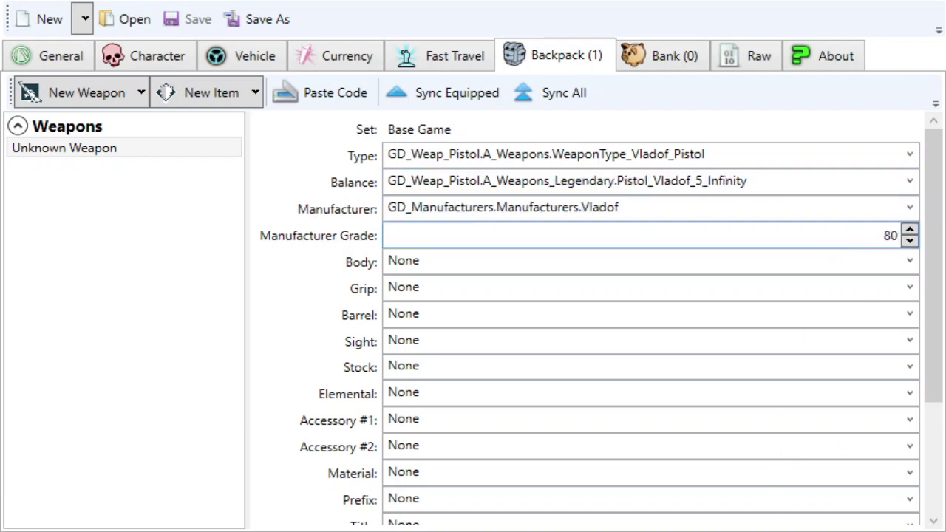
key("Tab")
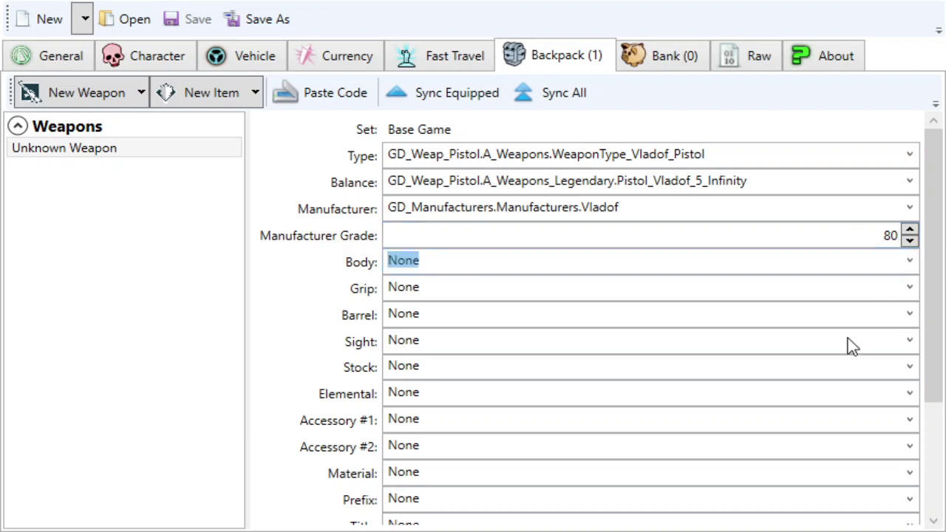
Fit the Vladof body, grip, Infinity barrel and sight, leaving Stock empty.
key("Tab")
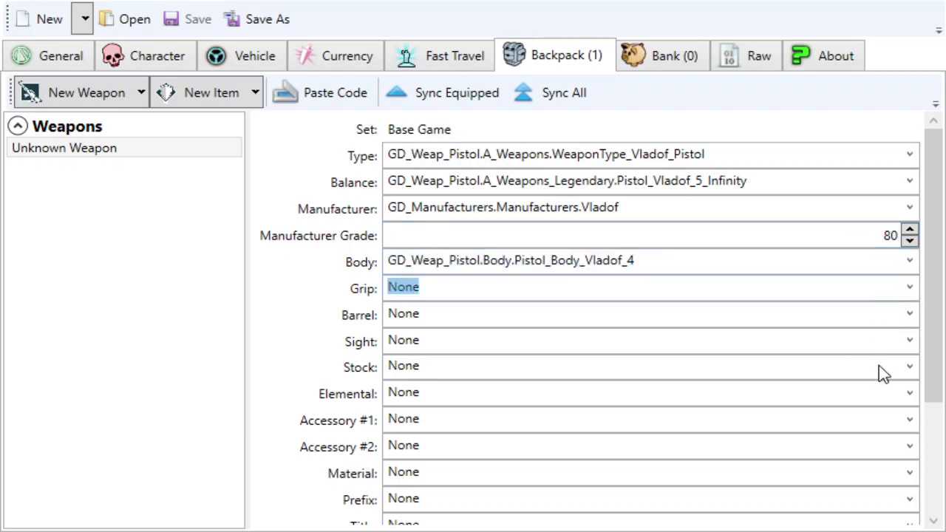
key("Down")
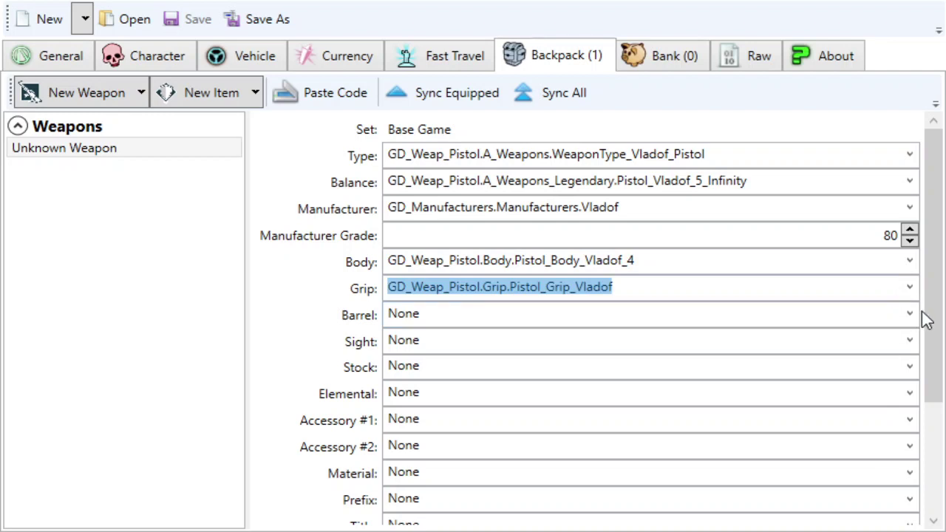
key("Tab")
key("Down")
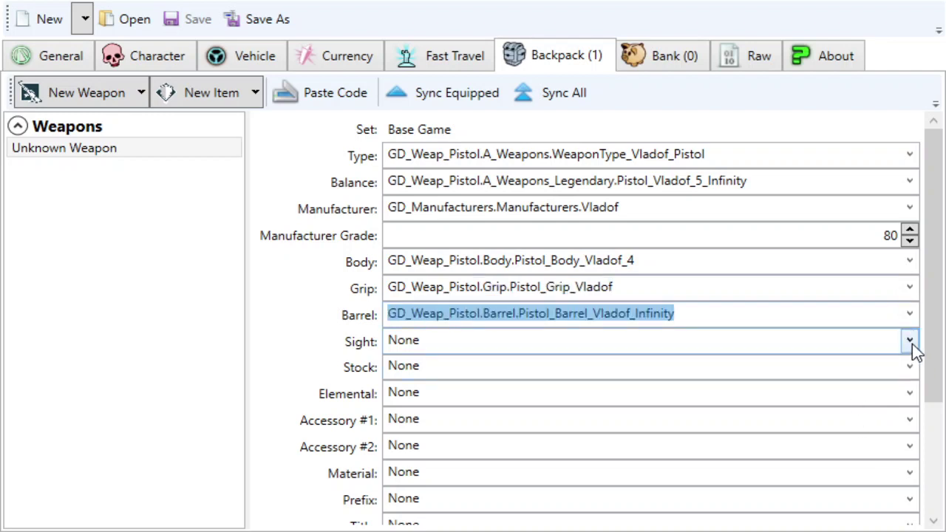
key("Tab")
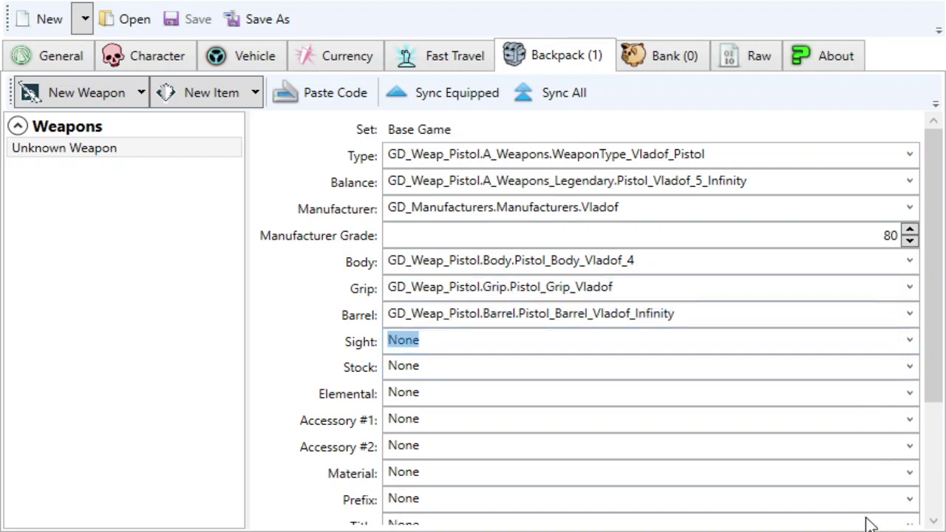
key("Down")
key("Tab")
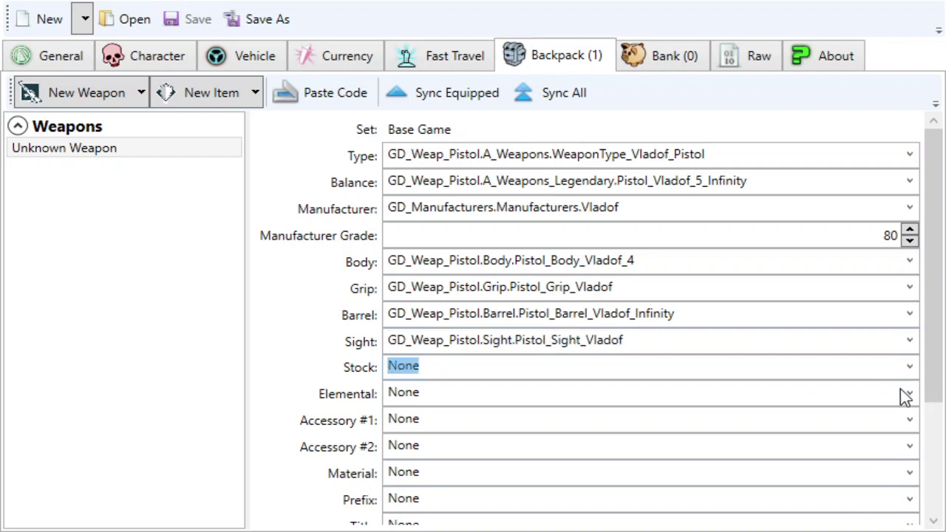
key("Tab")
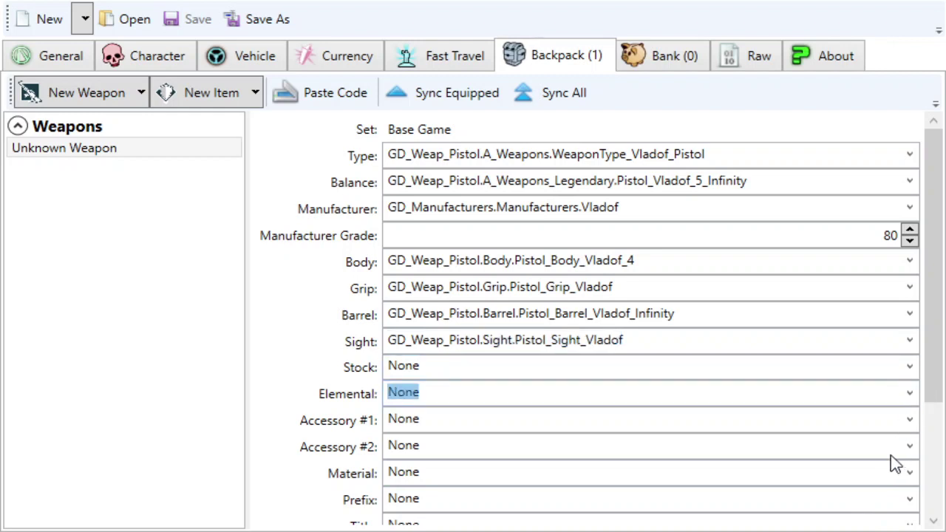
Add fire element, fire-rate accessory, legendary Vladof material, and set Game Stage to 80.
key("Down")
key("Tab")
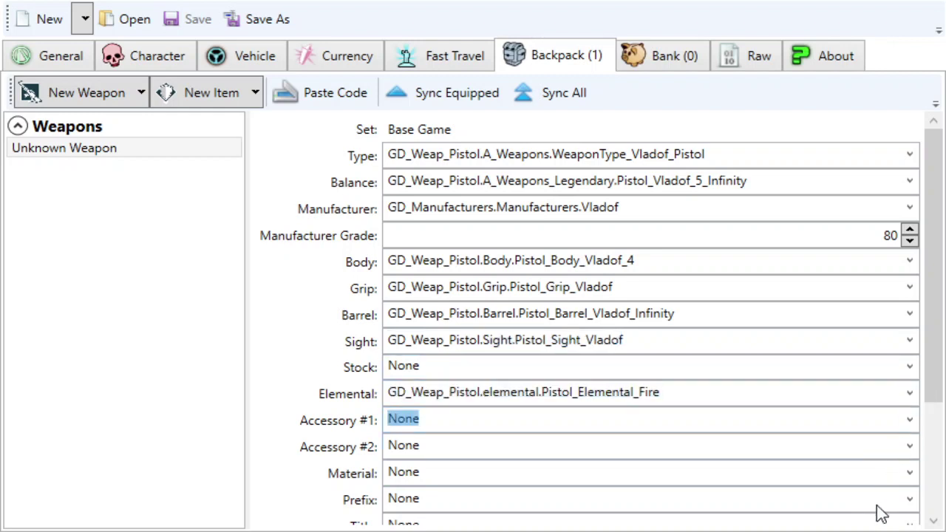
key("Down")
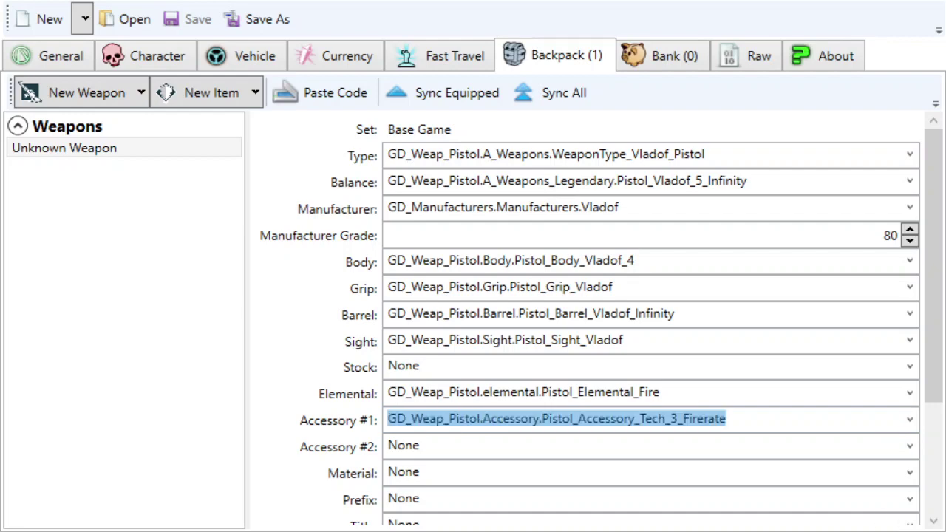
scroll(929, 392, "down", 3)
key("Tab")
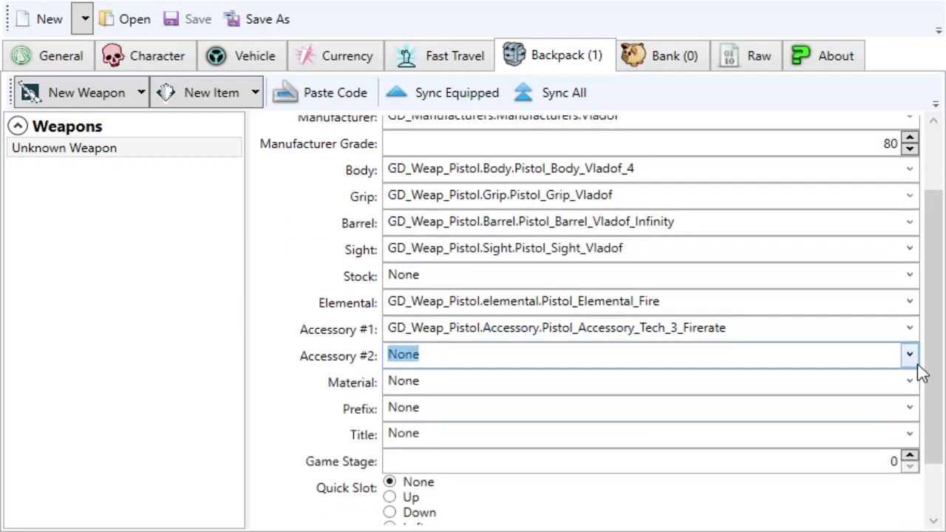
key("Tab")
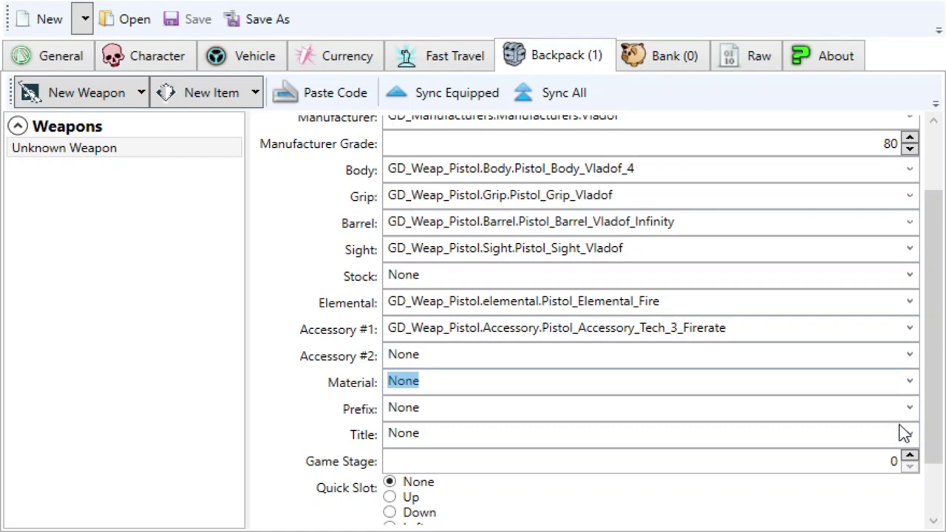
key("Down")
key("Tab")
key("Tab")
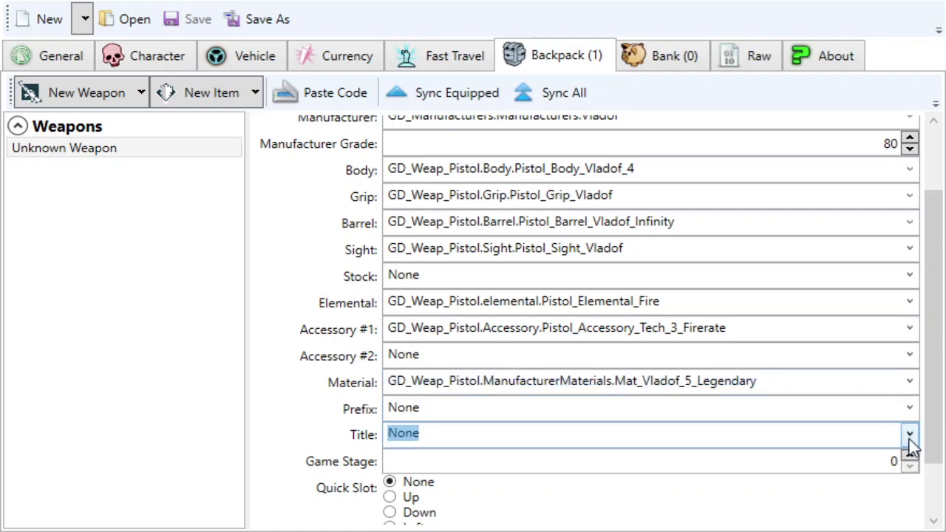
left_click(895, 458)
key("BackSpace")
type("80")
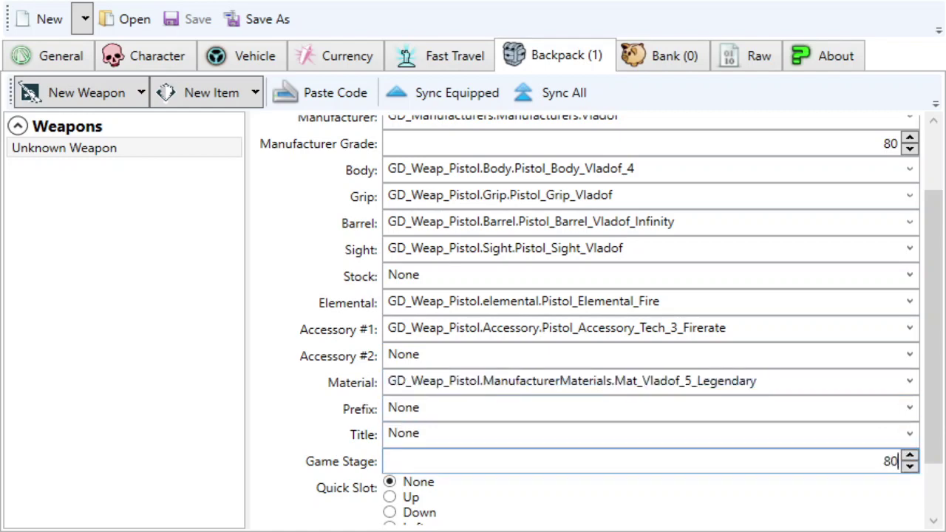
scroll(425, 320, "down", 2)
Go back via General to the Character tab showing level-80 Axton with overpower 10.
scroll(451, 359, "up", 3)
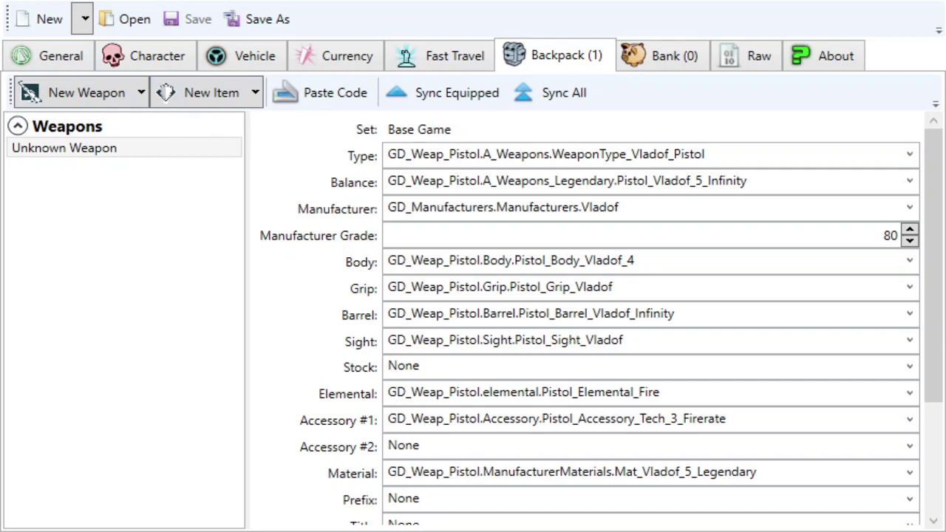
left_click(68, 62)
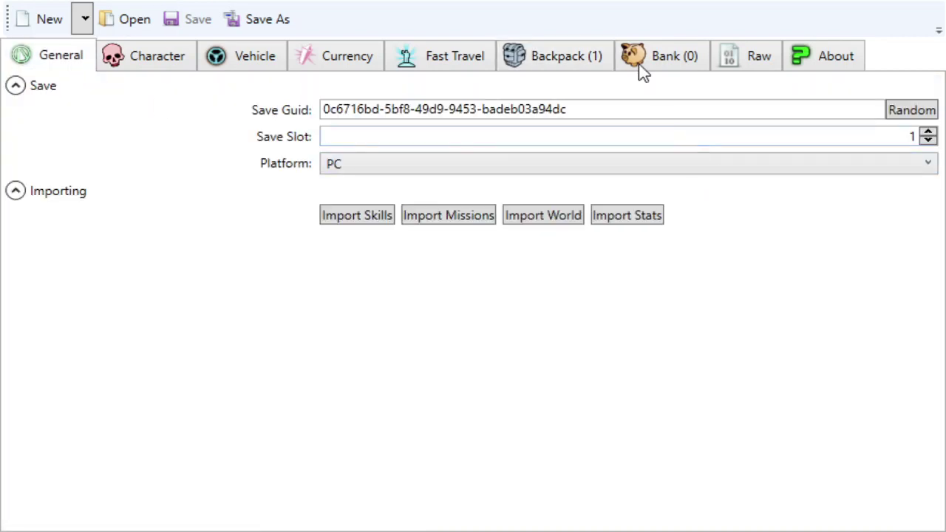
left_click(164, 54)
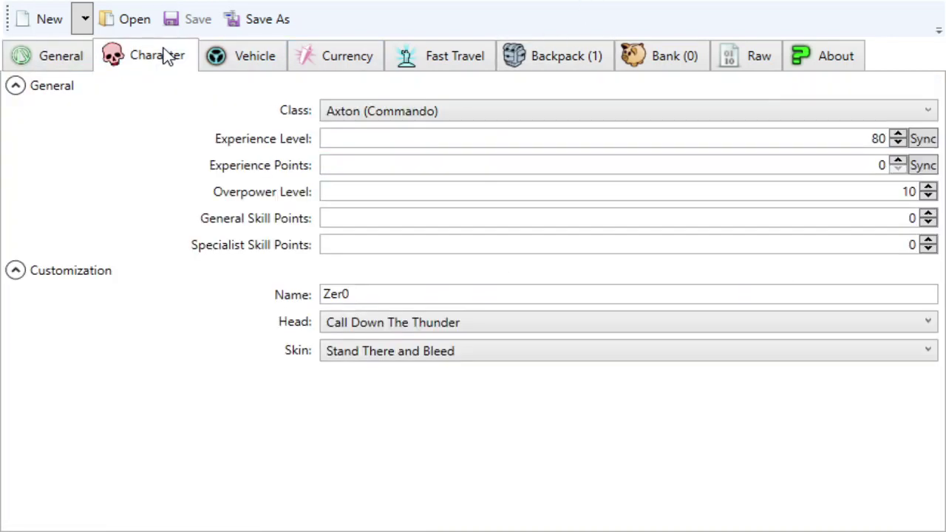